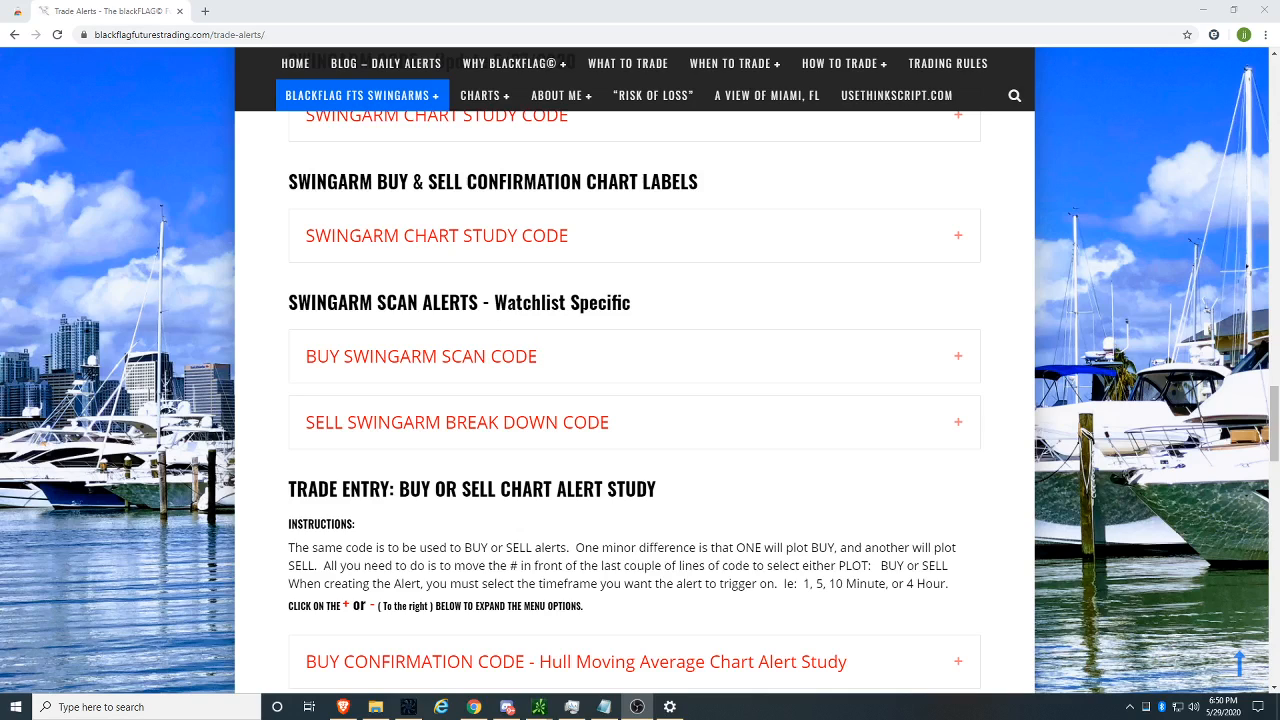
# - Expand the Buy SwingArm scan code section and copy its entire code
pyautogui.click(959, 365)
pyautogui.rightClick(362, 573)
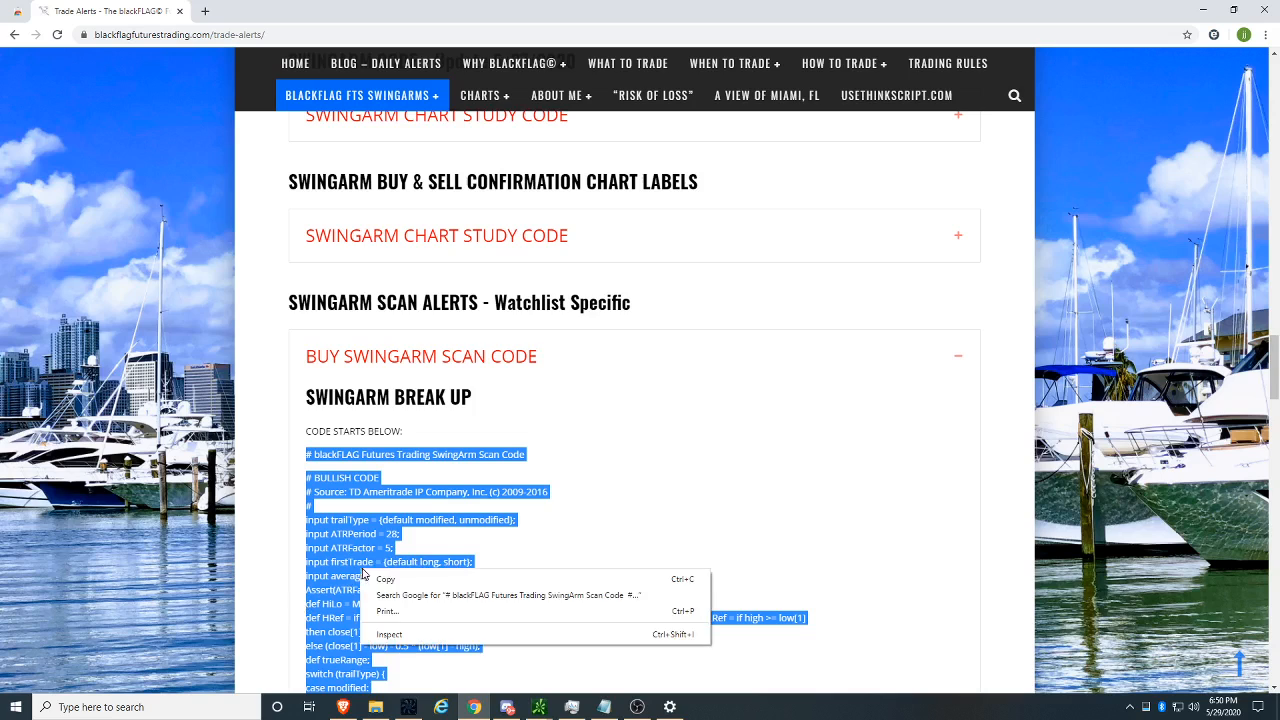
pyautogui.click(386, 579)
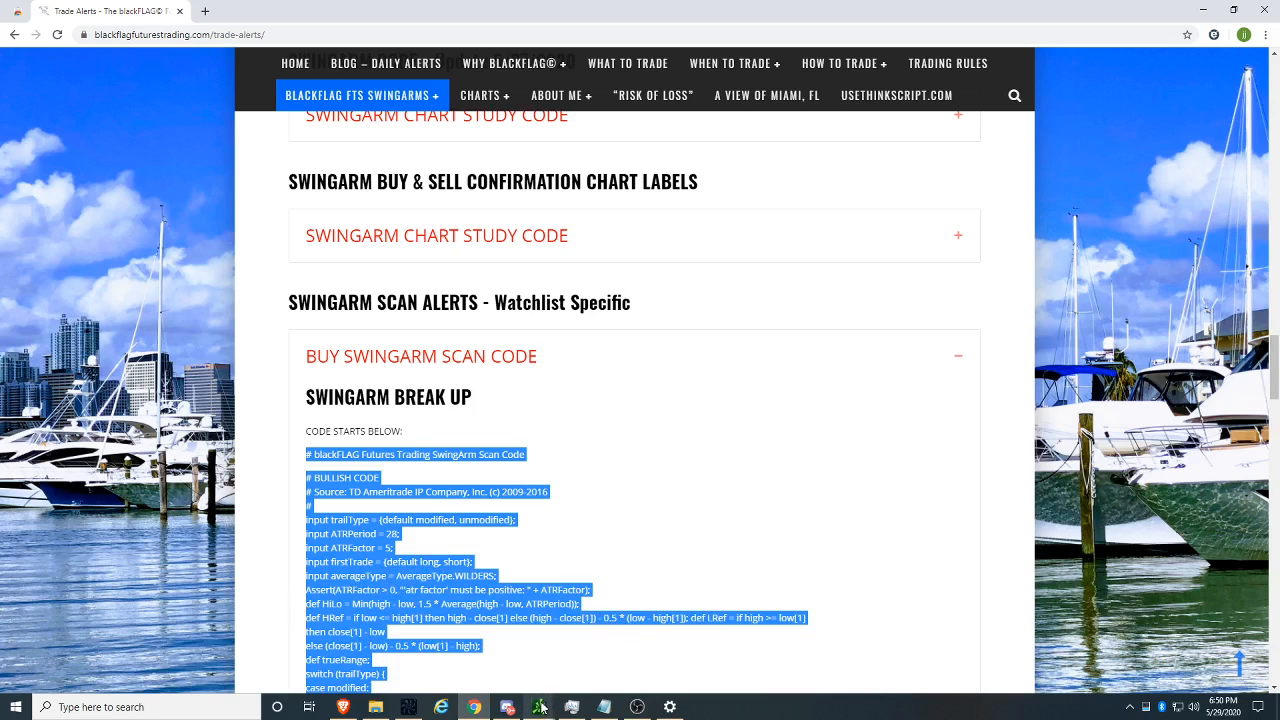
# - Switch to thinkorswim and start a new watchlist named "SCANCODE WATCHLIST -TUTORIAL"
pyautogui.moveTo(540, 708)
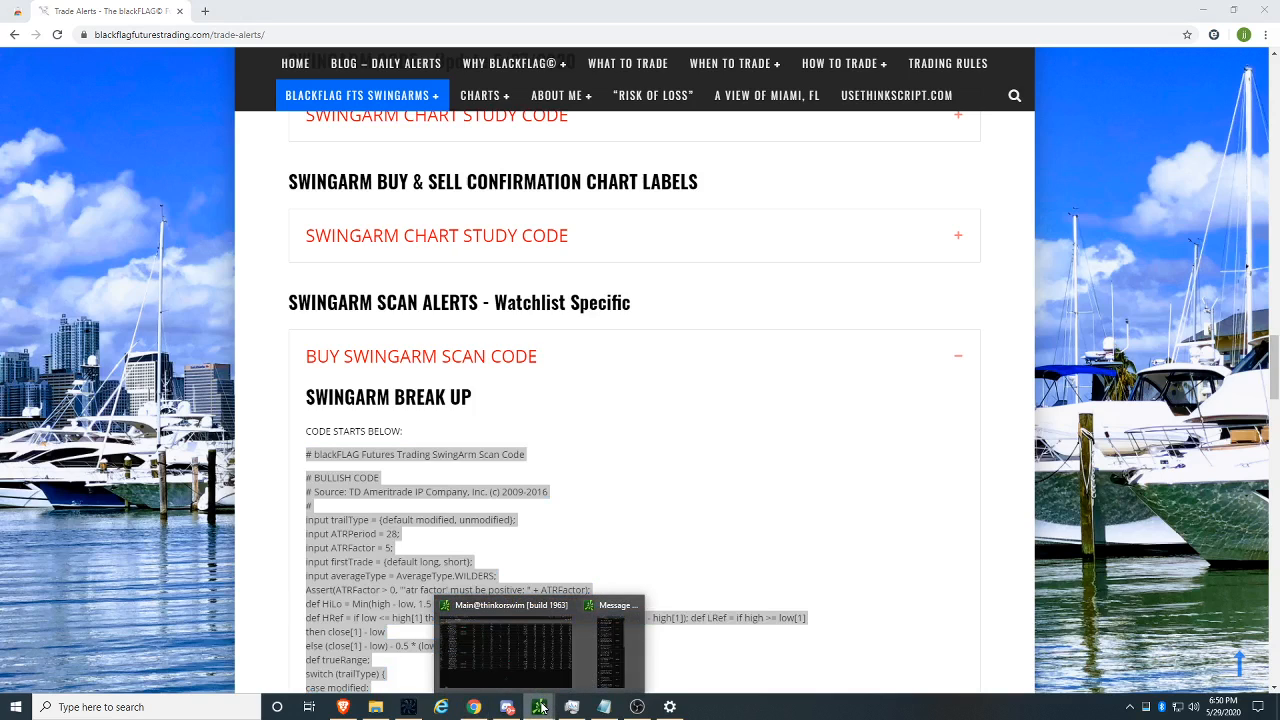
pyautogui.click(534, 664)
pyautogui.click(440, 203)
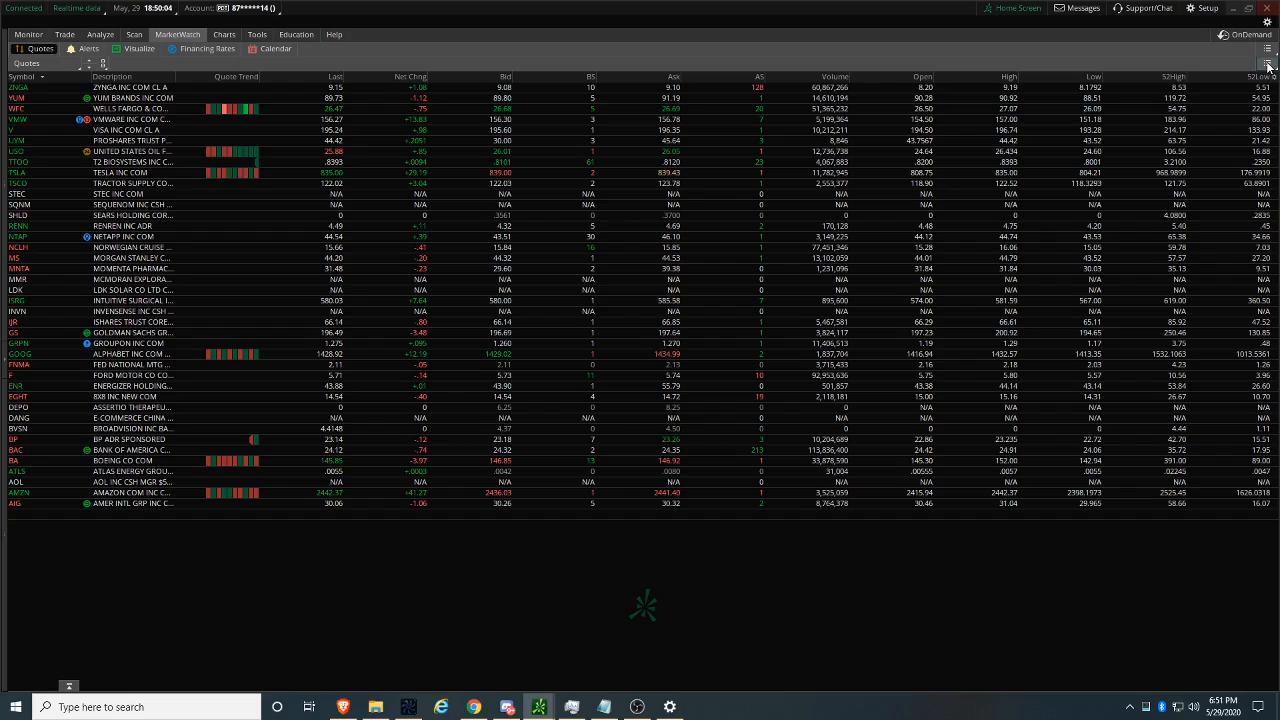
pyautogui.click(1267, 62)
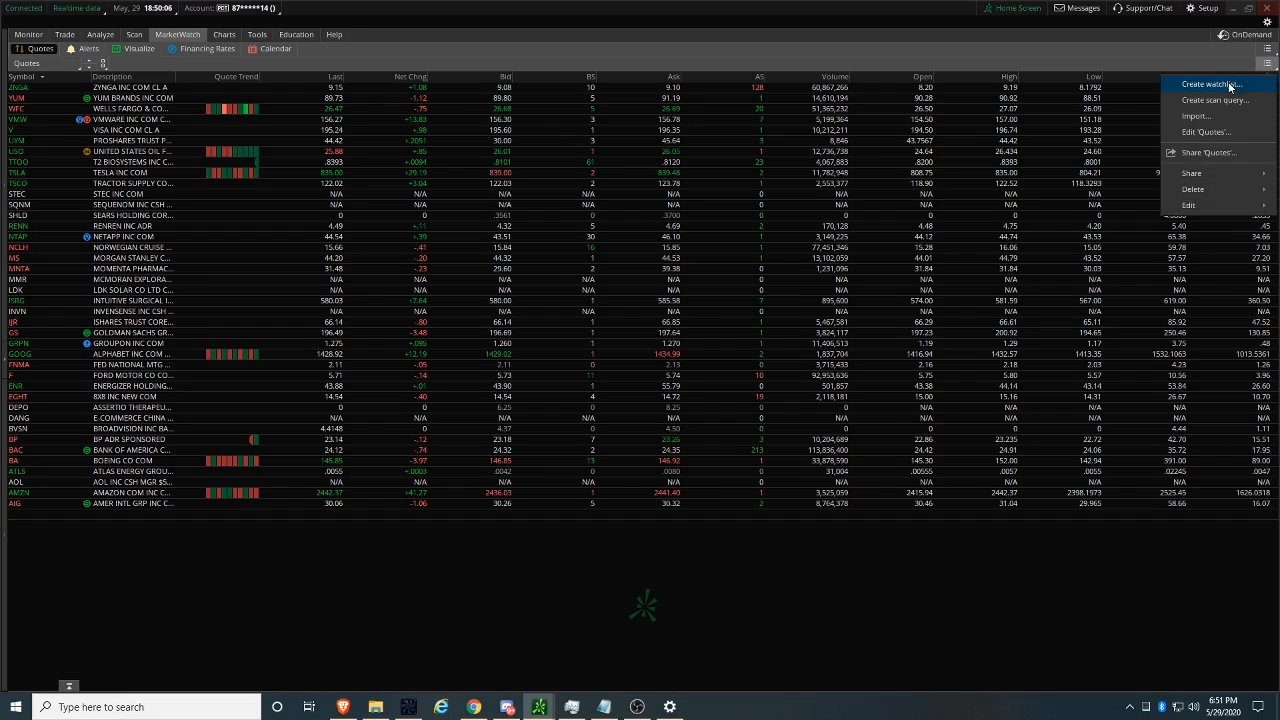
pyautogui.click(1232, 84)
pyautogui.click(987, 107)
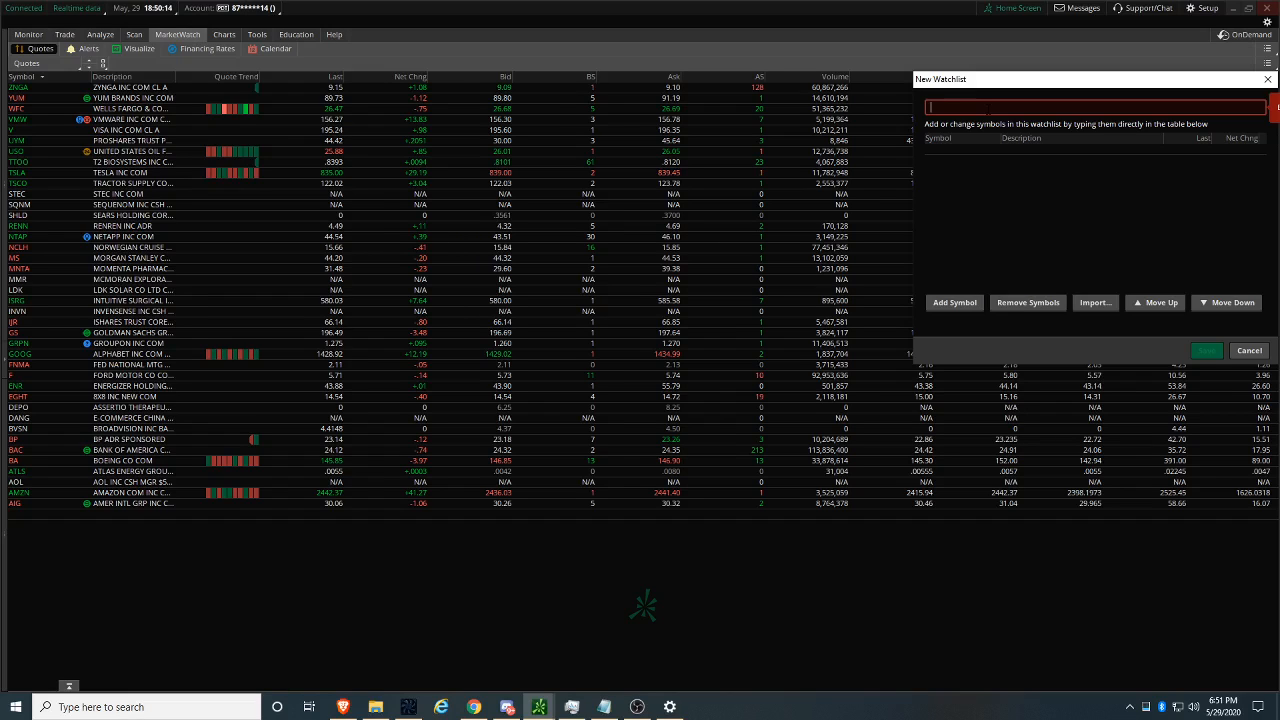
pyautogui.write('SC')
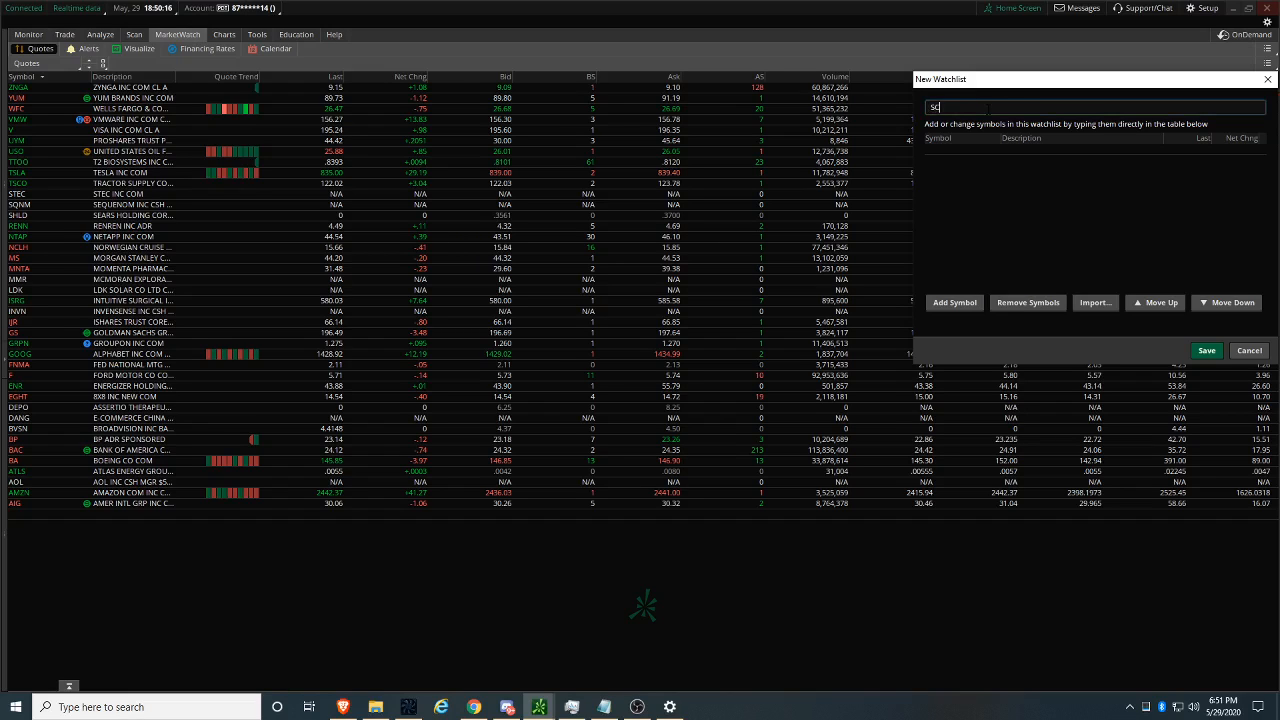
pyautogui.write('AN')
pyautogui.press('BackSpace')
pyautogui.press('BackSpace')
pyautogui.press('BackSpace')
pyautogui.press('BackSpace')
pyautogui.write('SCANCODE WATCHLIST -TUTORIAL')
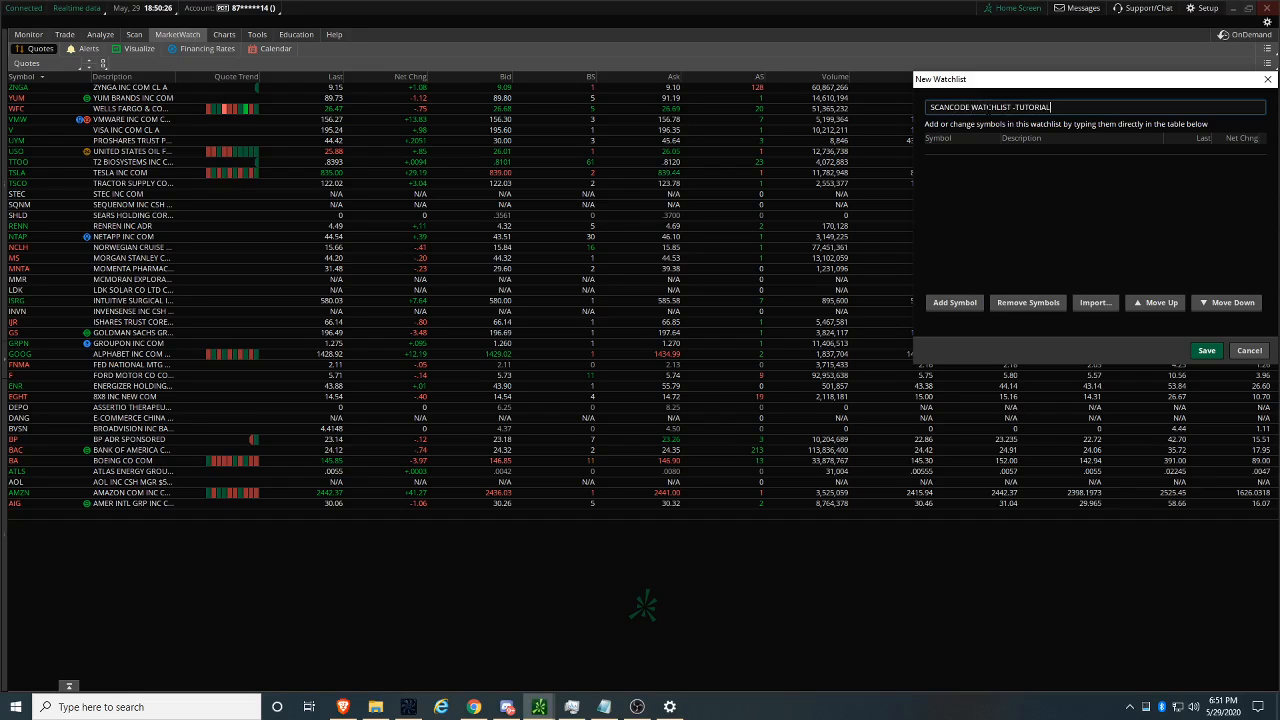
# - Add the symbols /ES, AAPL, GOOG and /CL to the new watchlist and save it
pyautogui.click(949, 150)
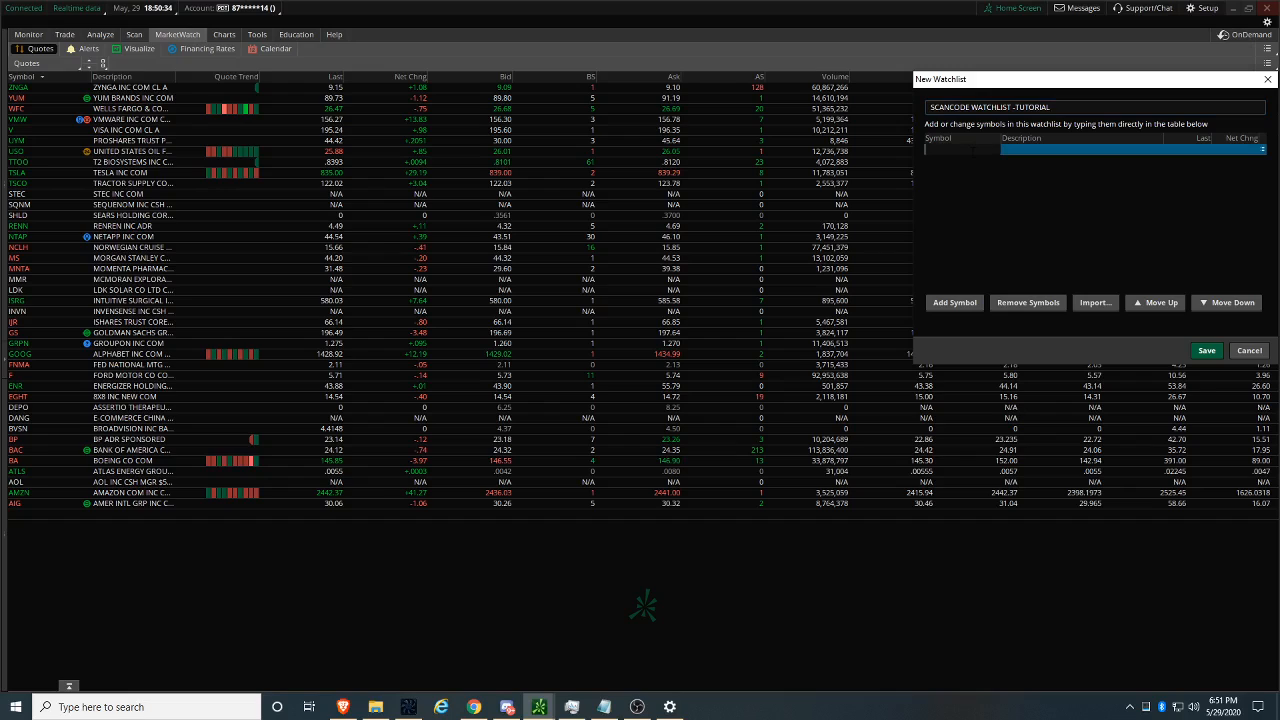
pyautogui.write('/ES')
pyautogui.press('Return')
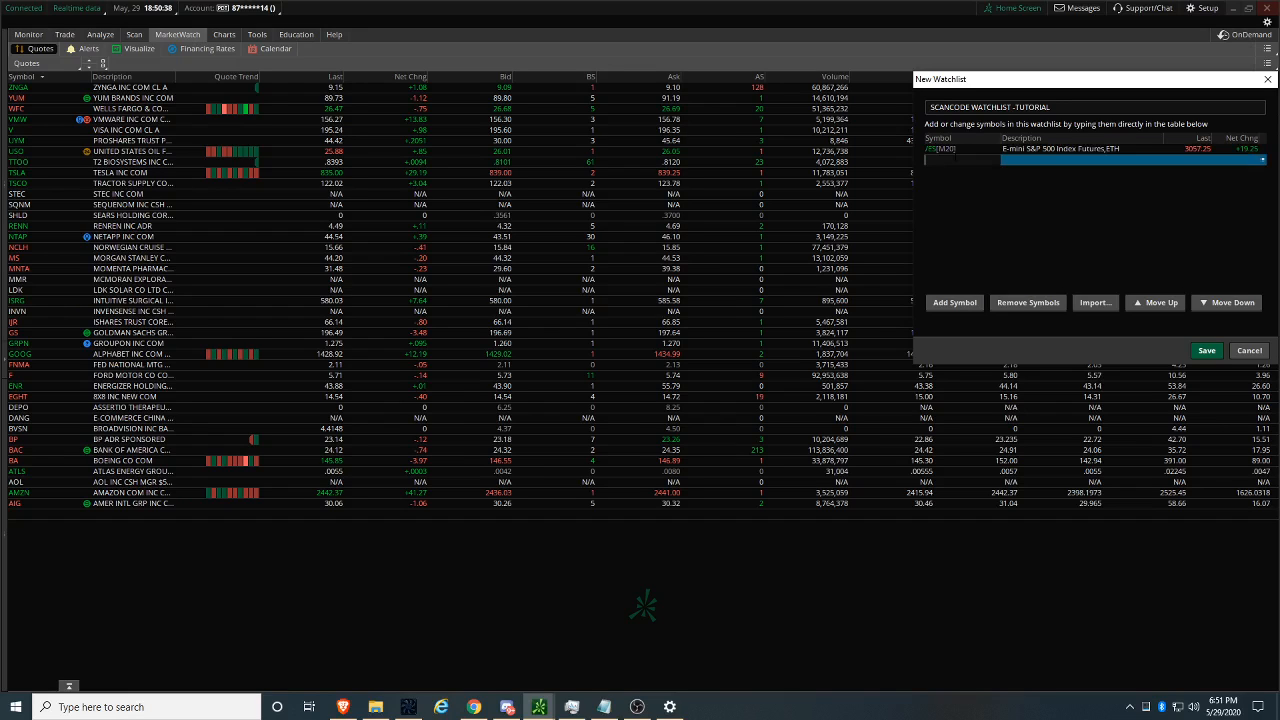
pyautogui.write('AAPL')
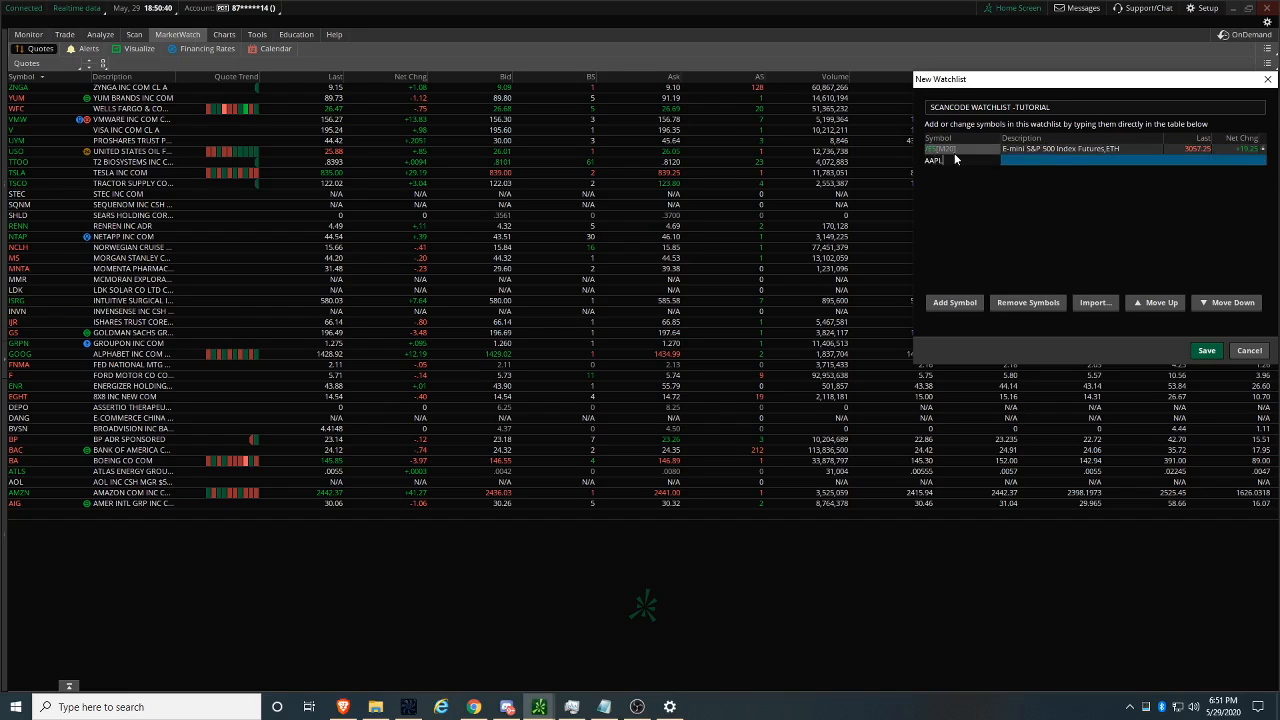
pyautogui.press('Return')
pyautogui.write('GO')
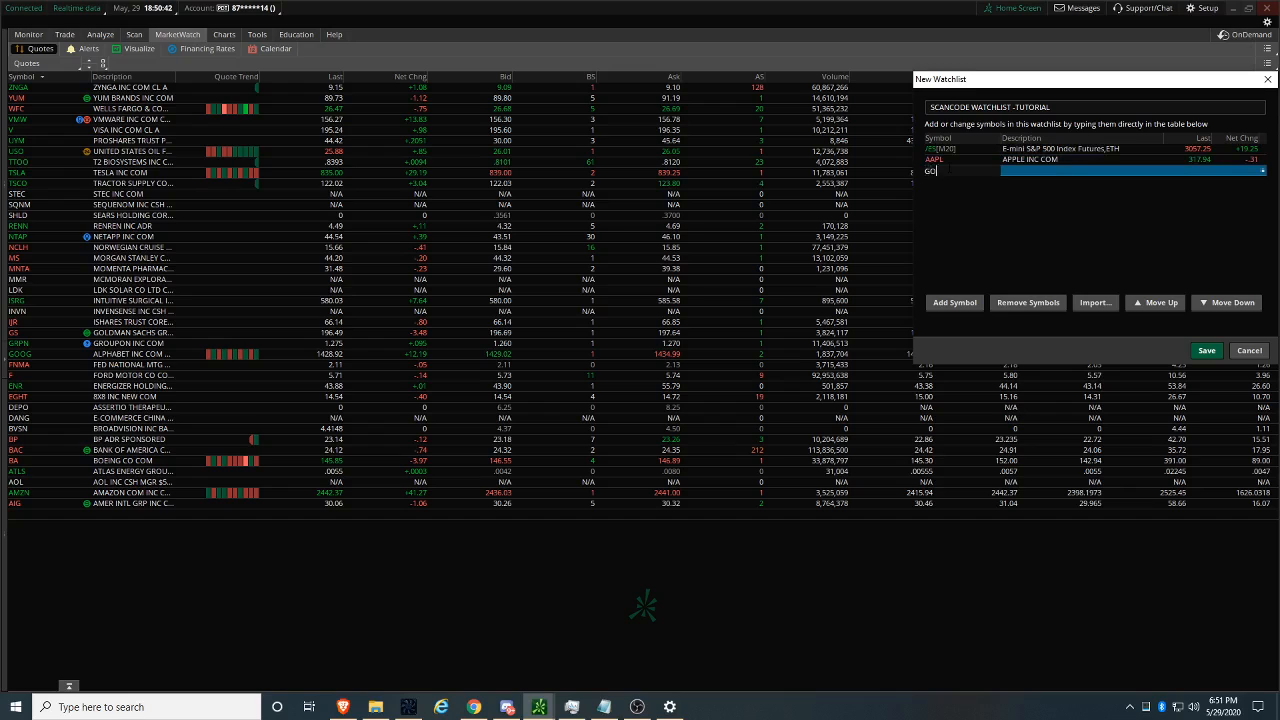
pyautogui.write('OG')
pyautogui.press('Return')
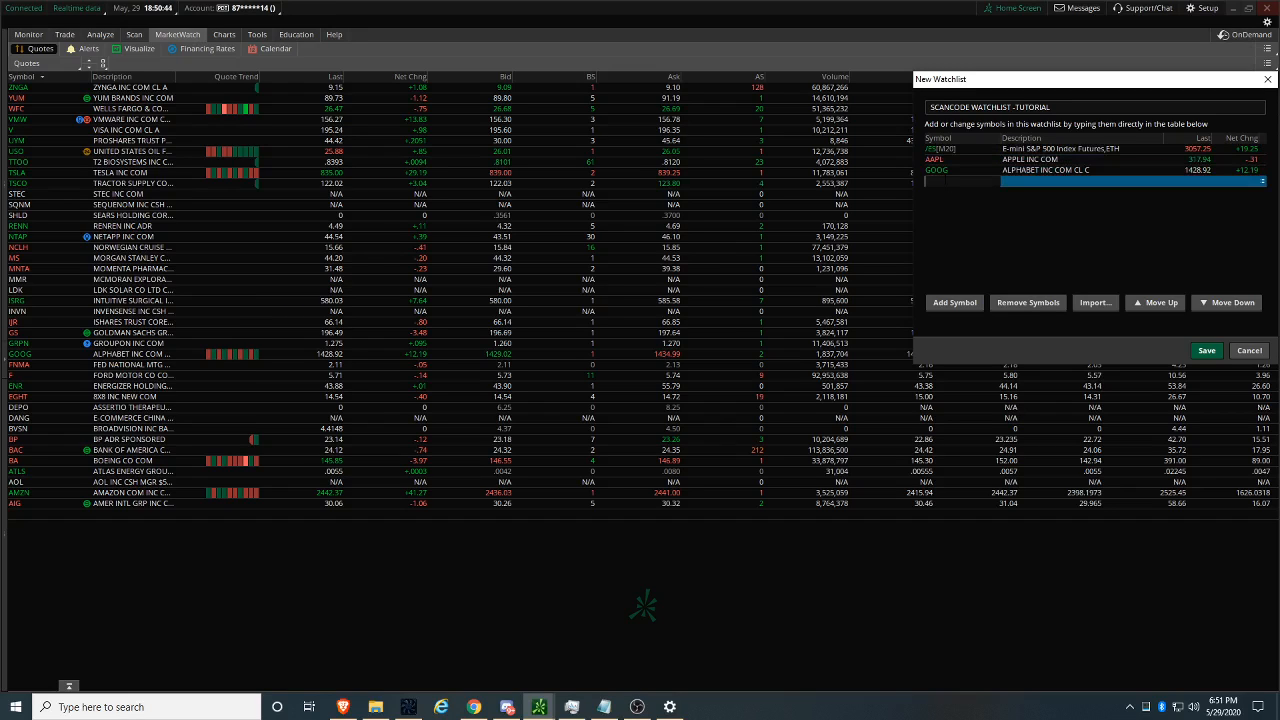
pyautogui.write('/CL')
pyautogui.click(978, 240)
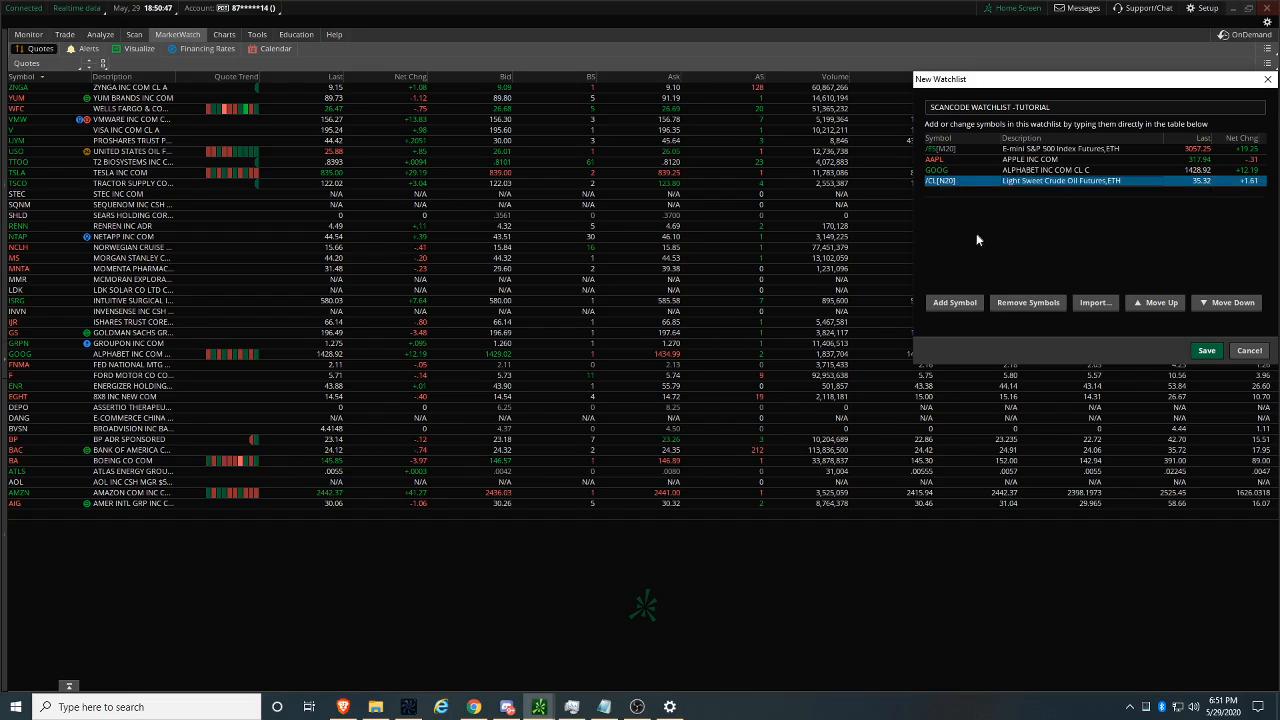
pyautogui.click(1212, 350)
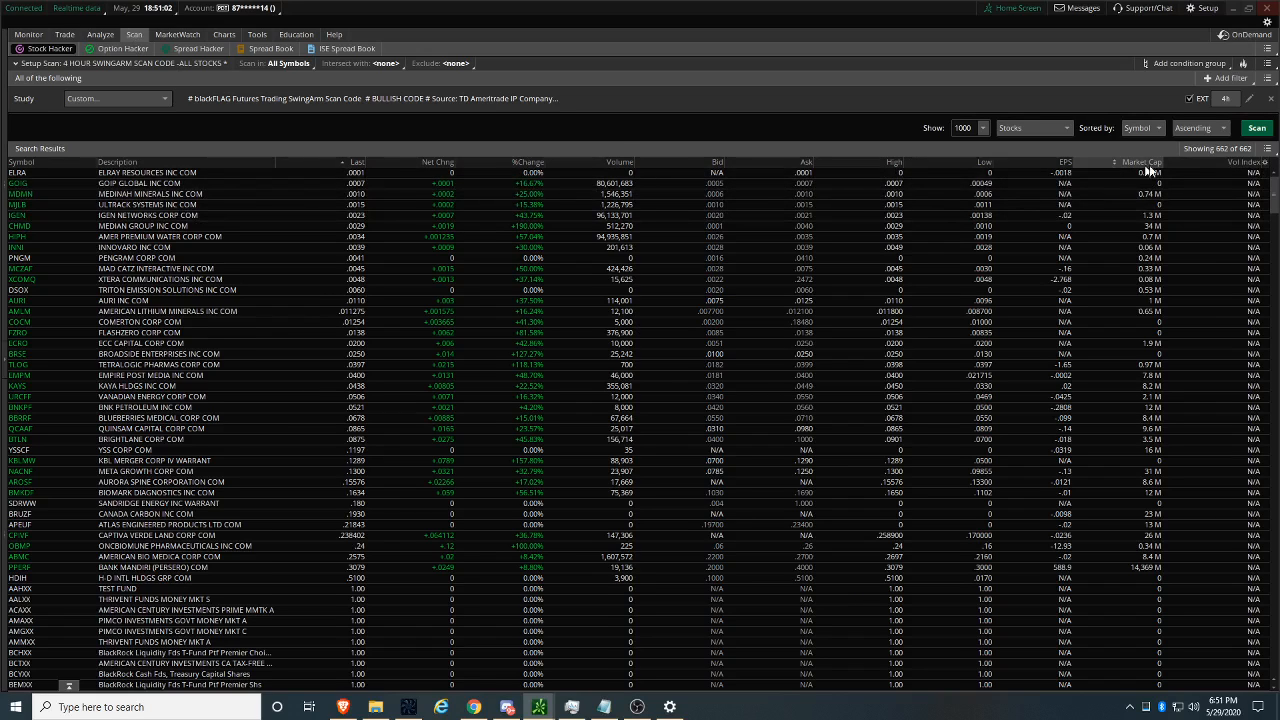
# - Reset the Stock Hacker scan to its system default and remove the Net change, Volume and % change filters
pyautogui.click(1270, 50)
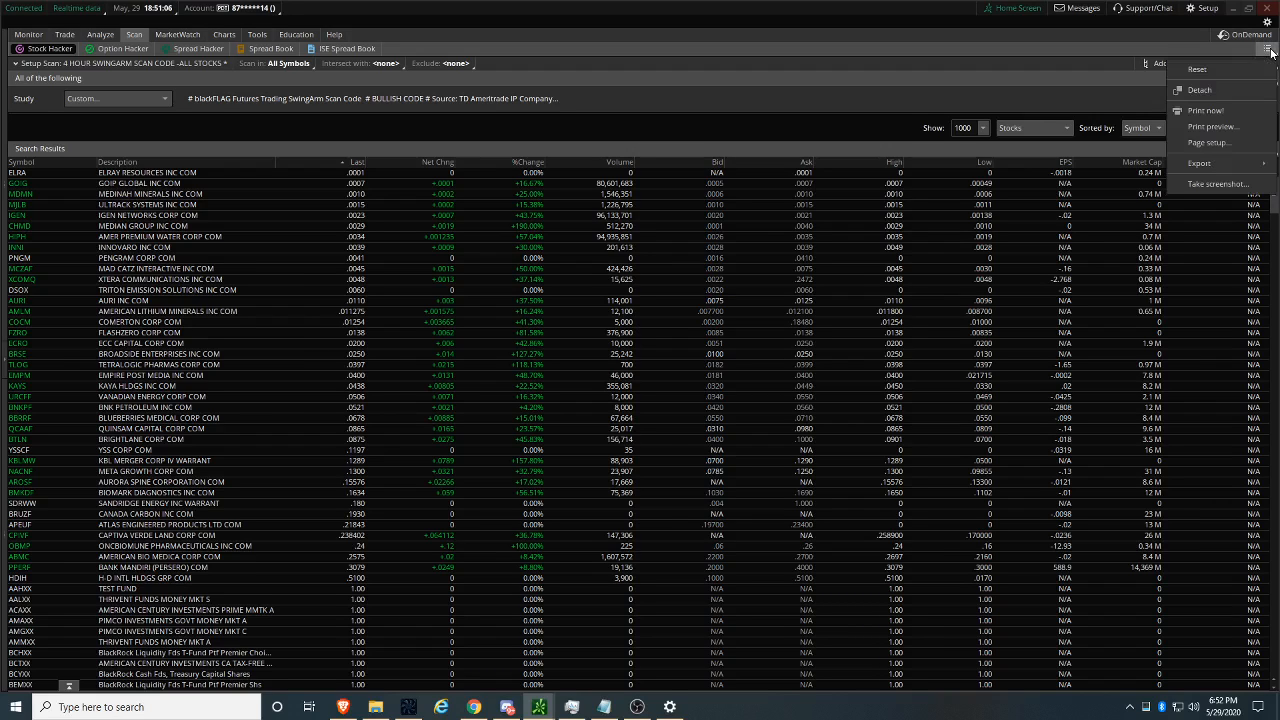
pyautogui.click(1210, 70)
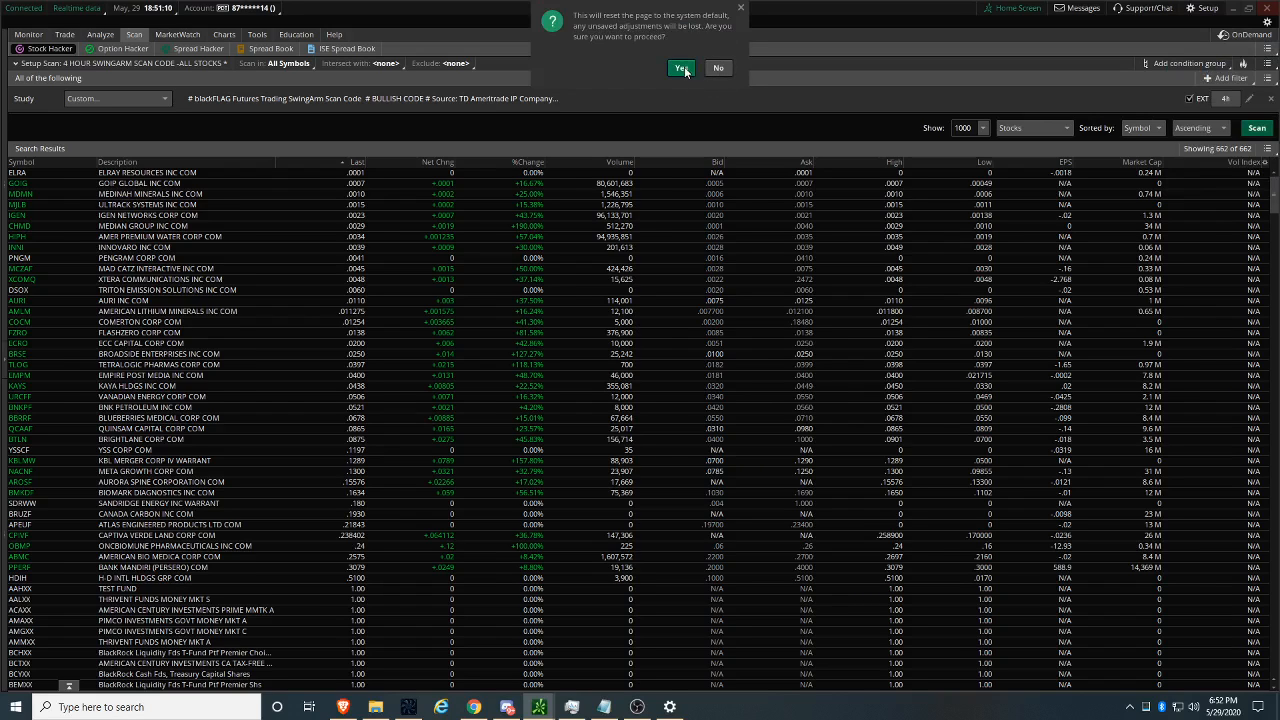
pyautogui.click(681, 68)
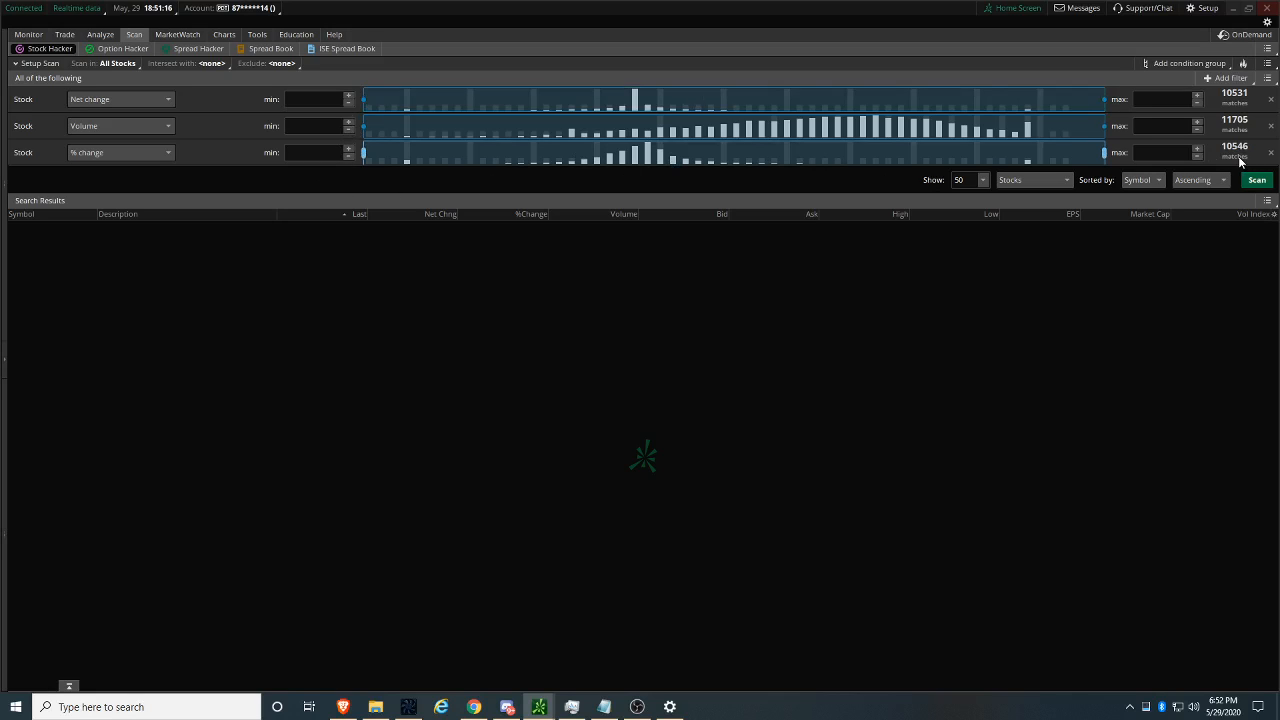
pyautogui.click(1271, 100)
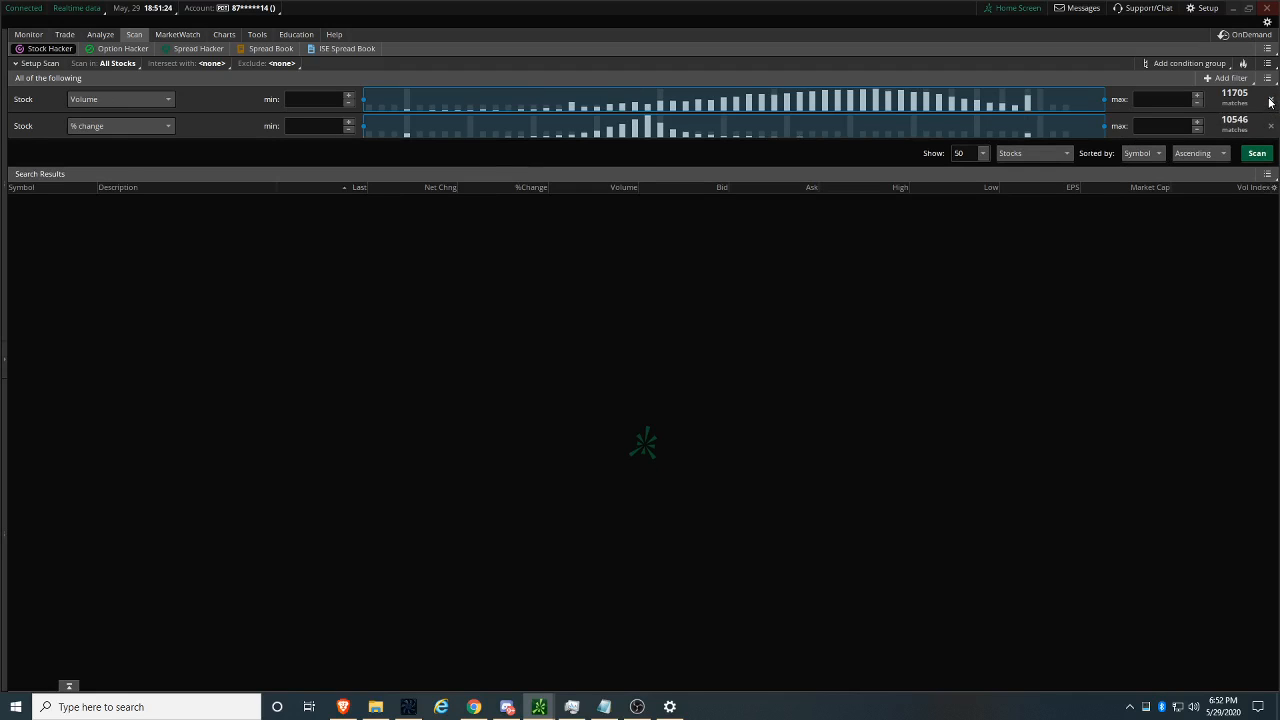
pyautogui.click(1271, 100)
pyautogui.click(1271, 100)
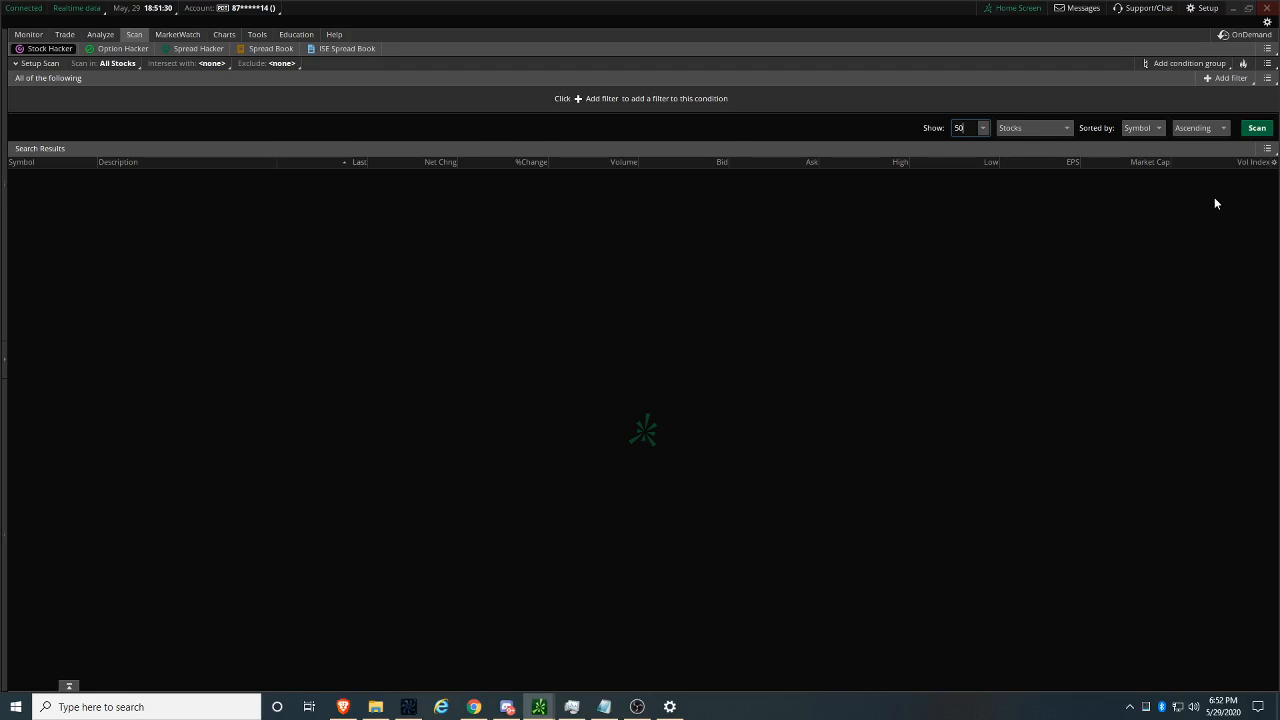
# - Add a custom study filter to the scan and delete its default ADXCrossover condition
pyautogui.click(1218, 79)
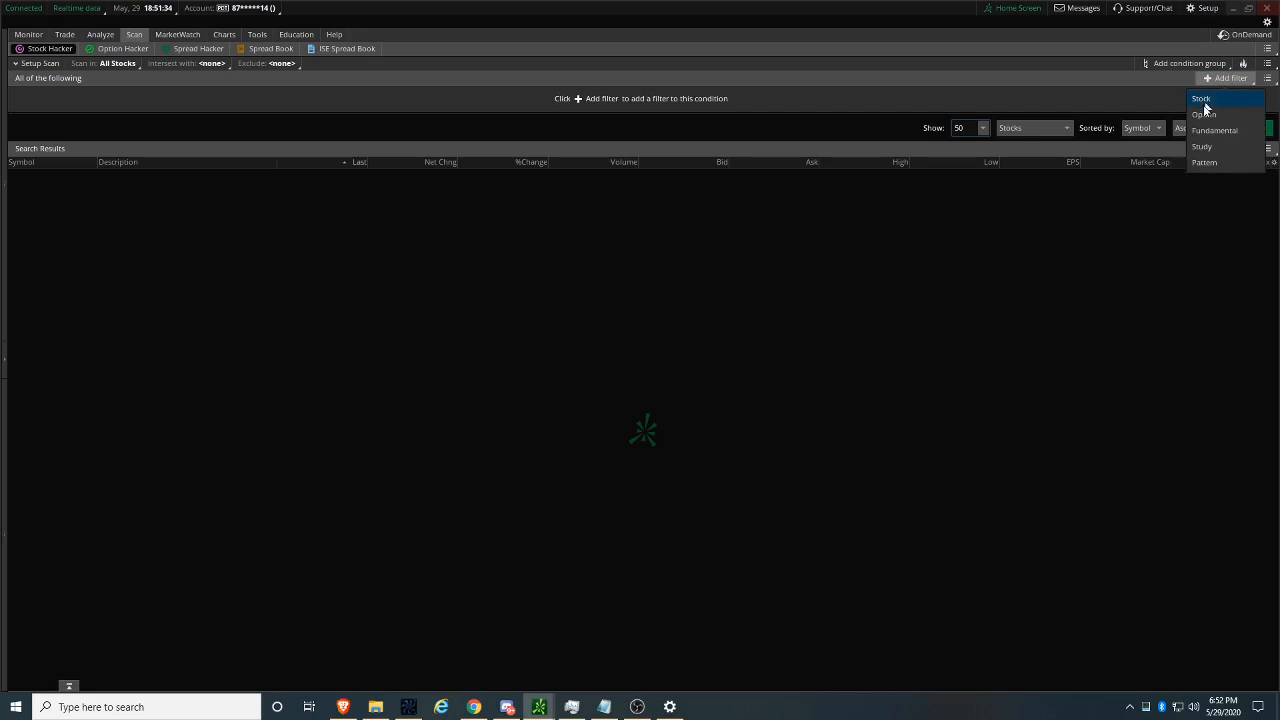
pyautogui.click(1208, 147)
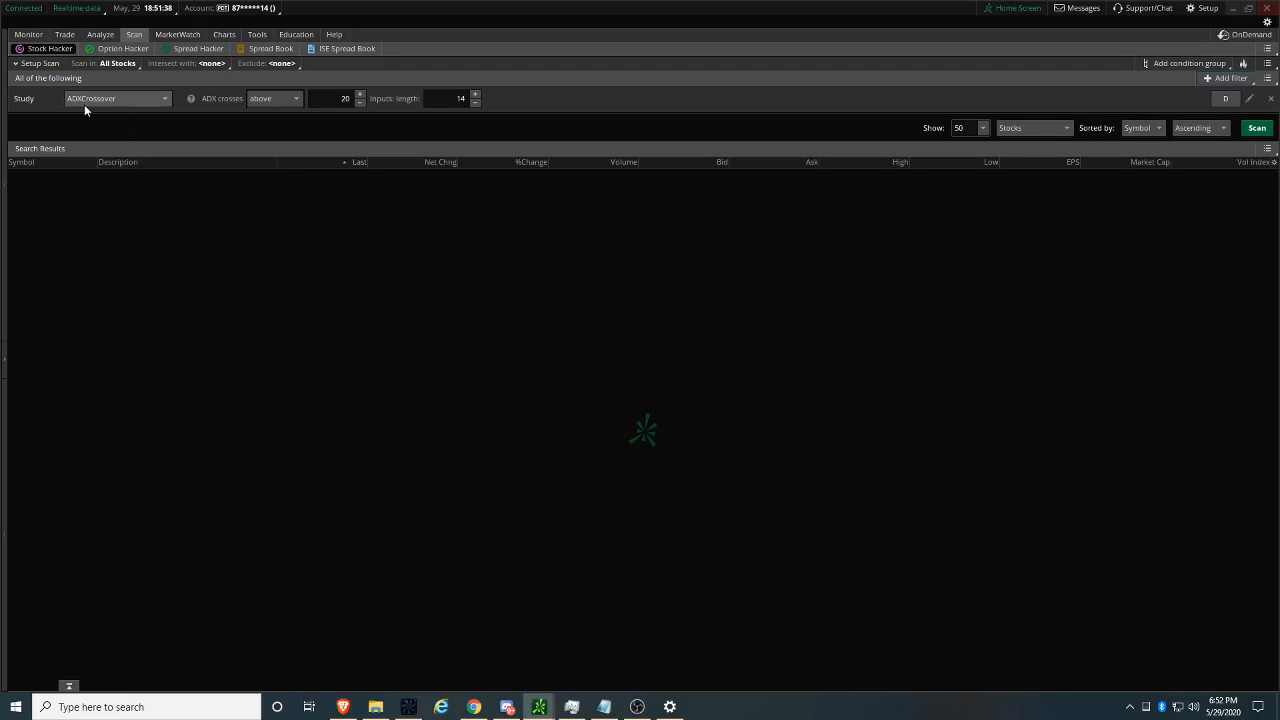
pyautogui.click(165, 100)
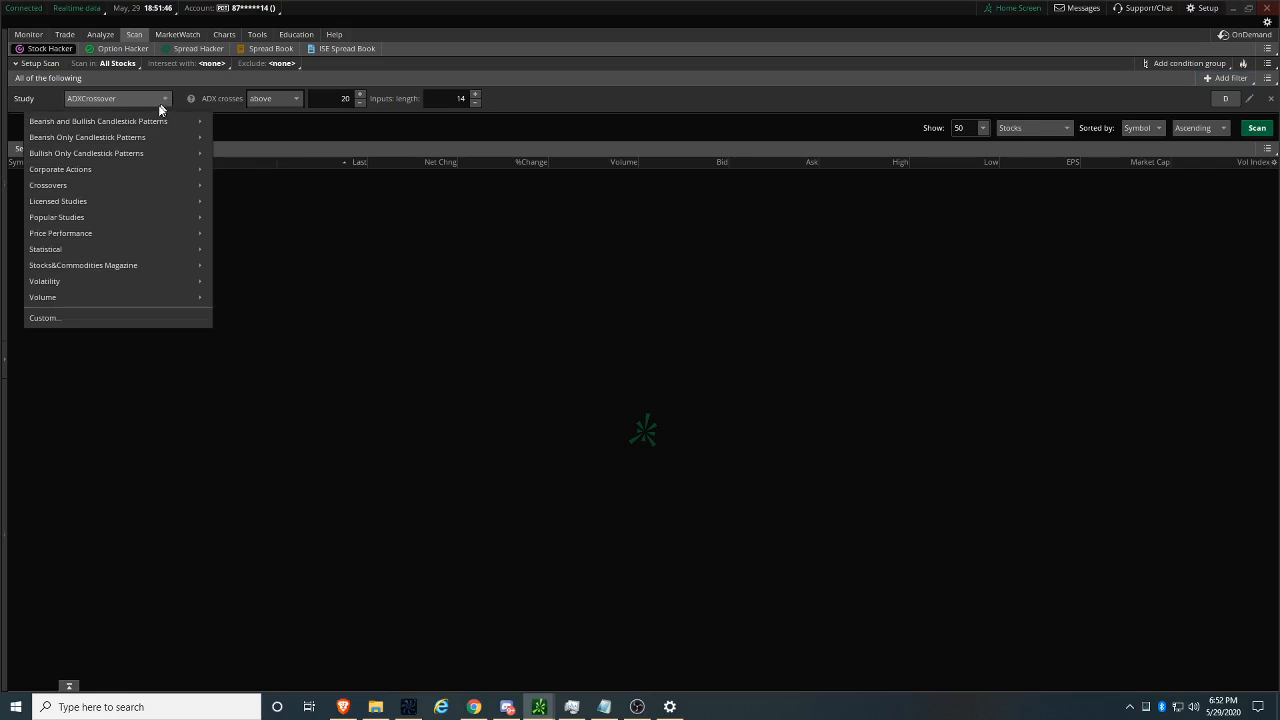
pyautogui.click(48, 318)
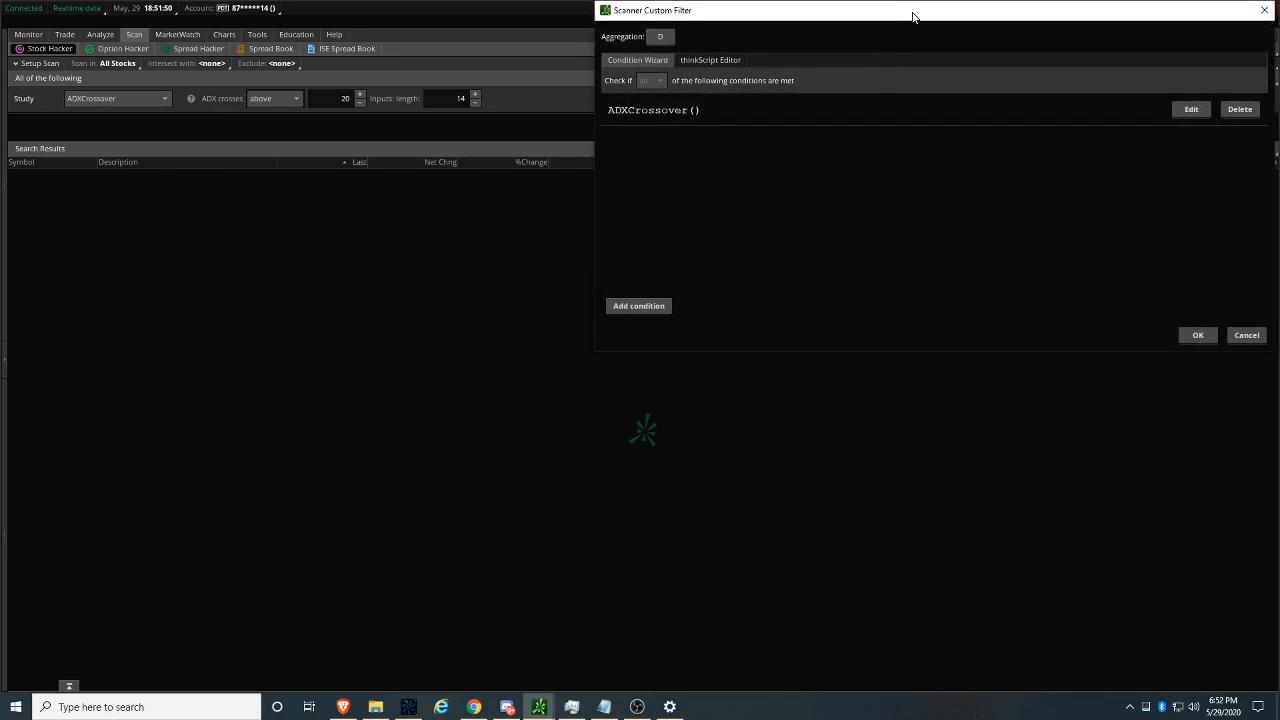
pyautogui.moveTo(909, 14); pyautogui.dragTo(669, 46)
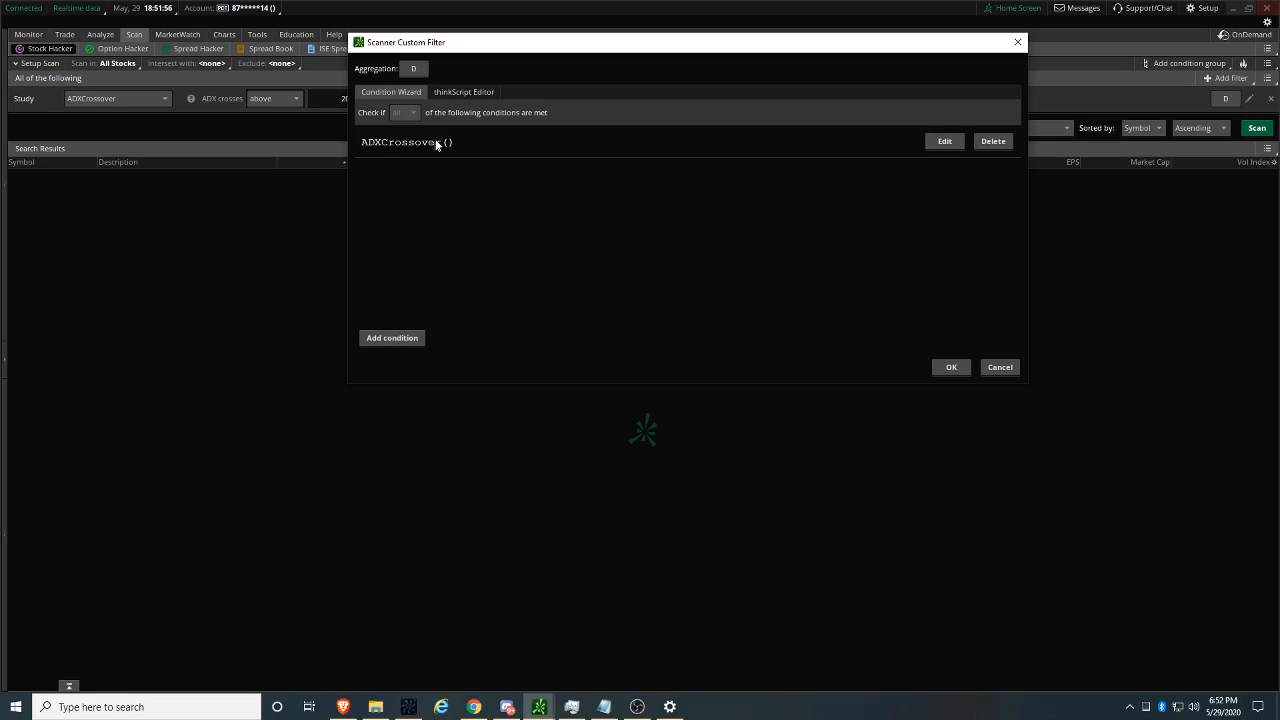
pyautogui.click(992, 141)
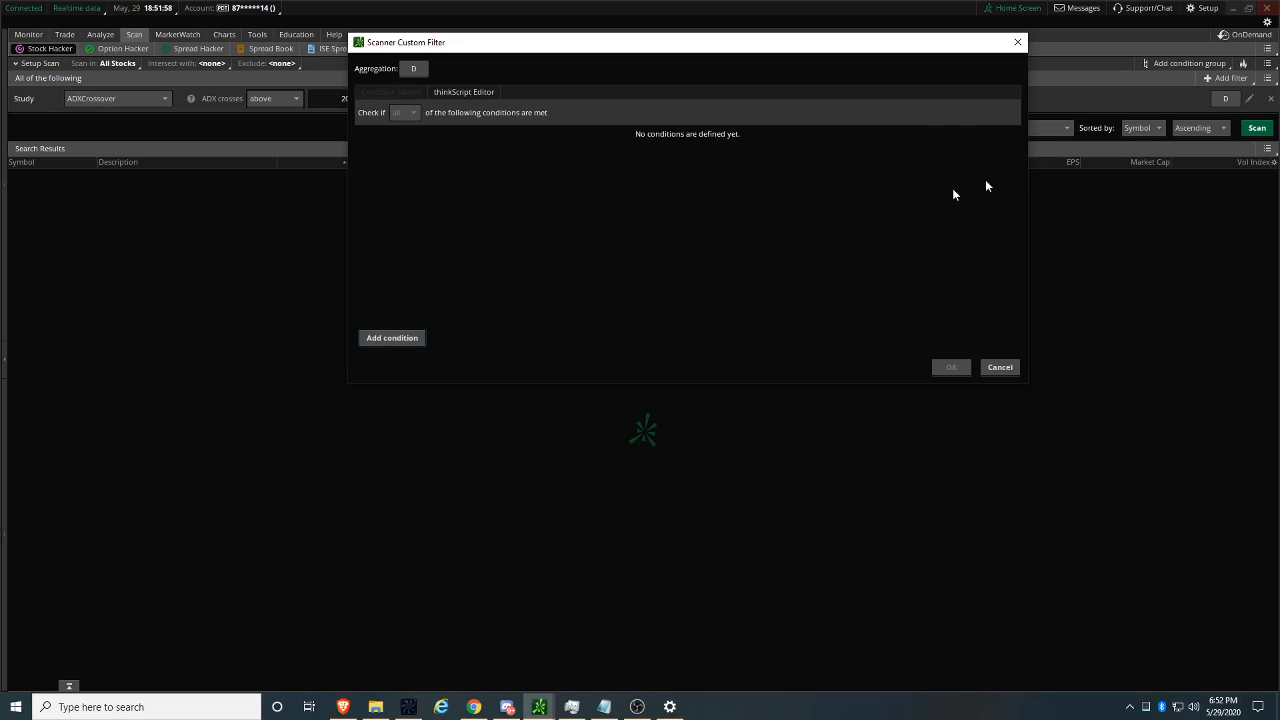
# - Paste the copied SwingArm code into the custom filter's thinkScript editor and apply it with a 5 Min aggregation
pyautogui.click(468, 92)
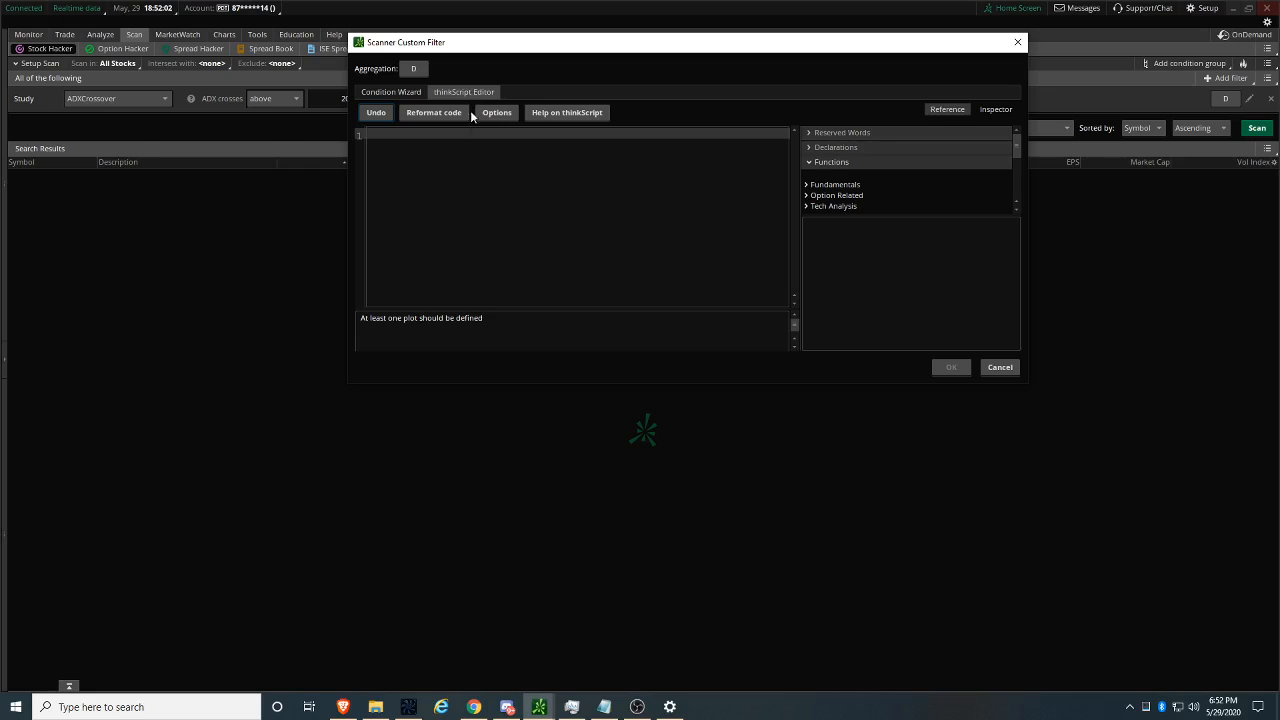
pyautogui.click(451, 167)
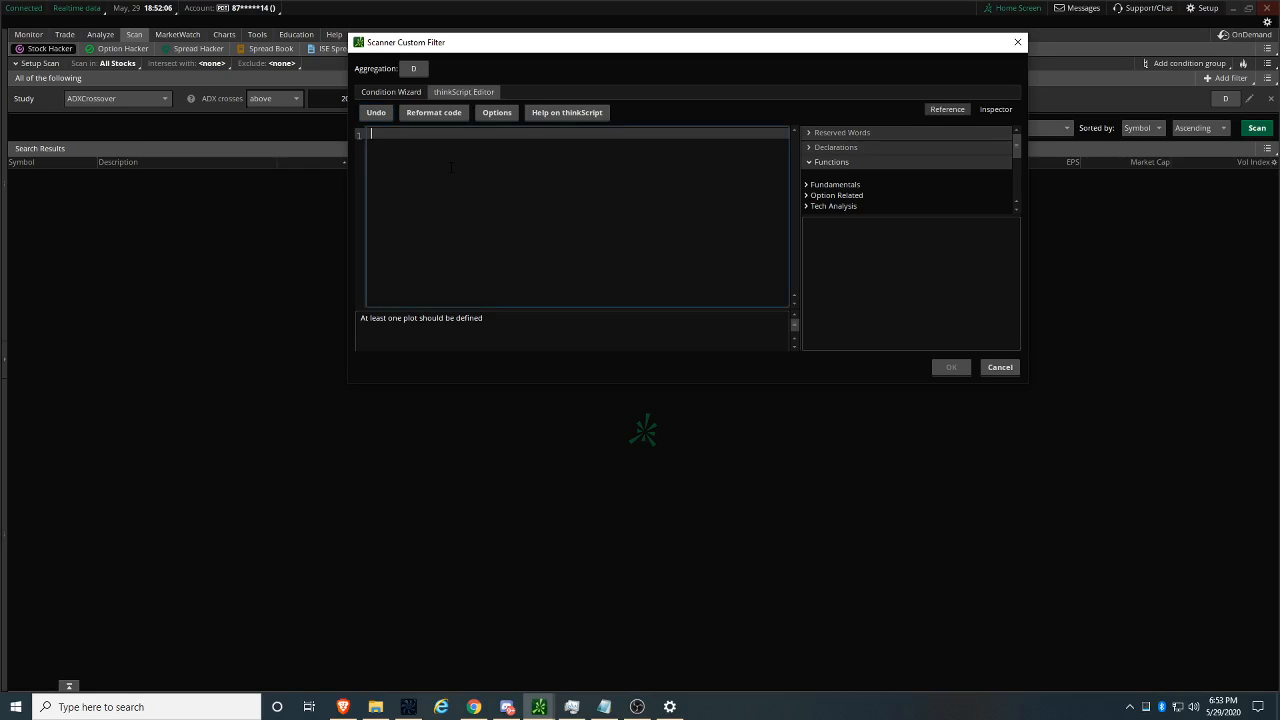
pyautogui.hotkey('ctrl', 'v')
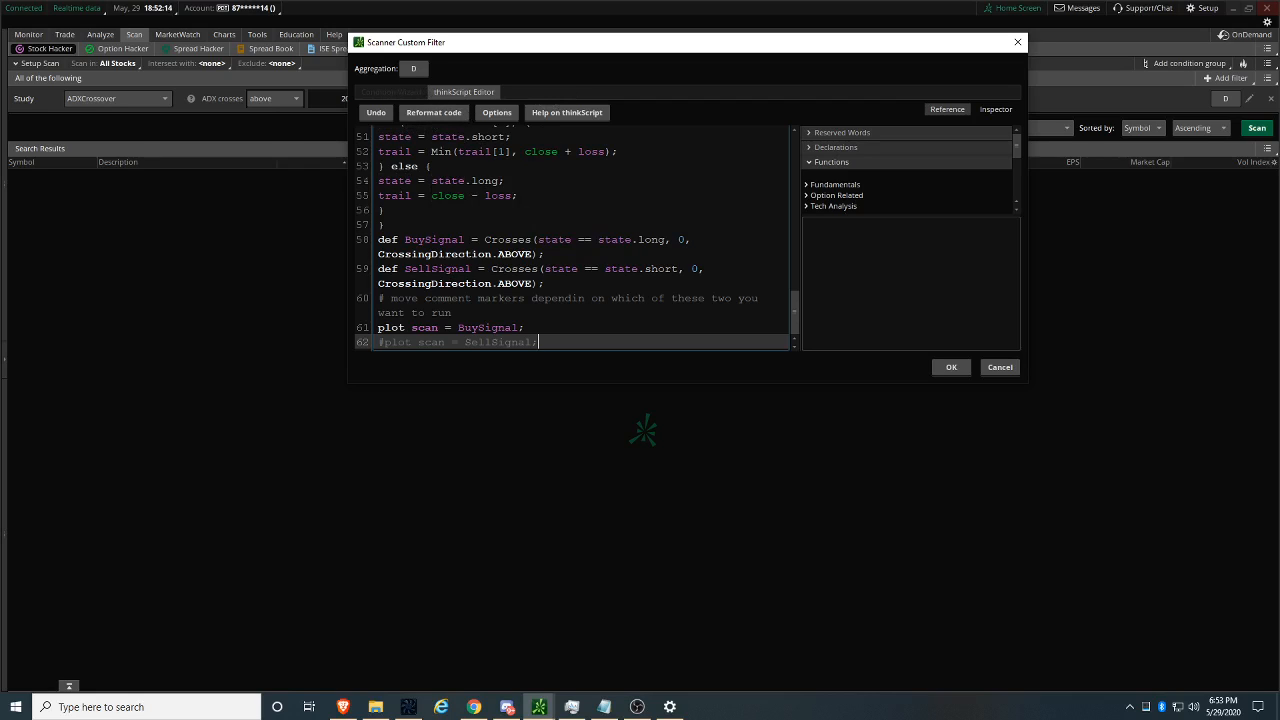
pyautogui.click(413, 70)
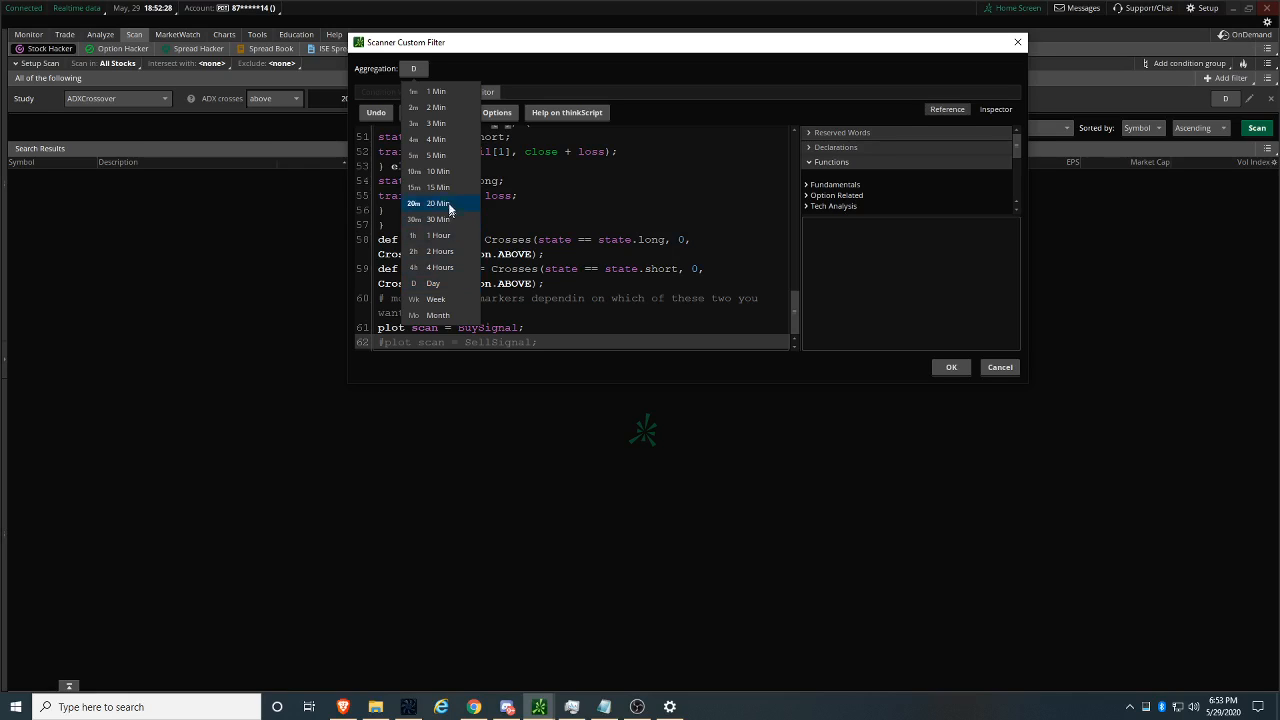
pyautogui.click(446, 155)
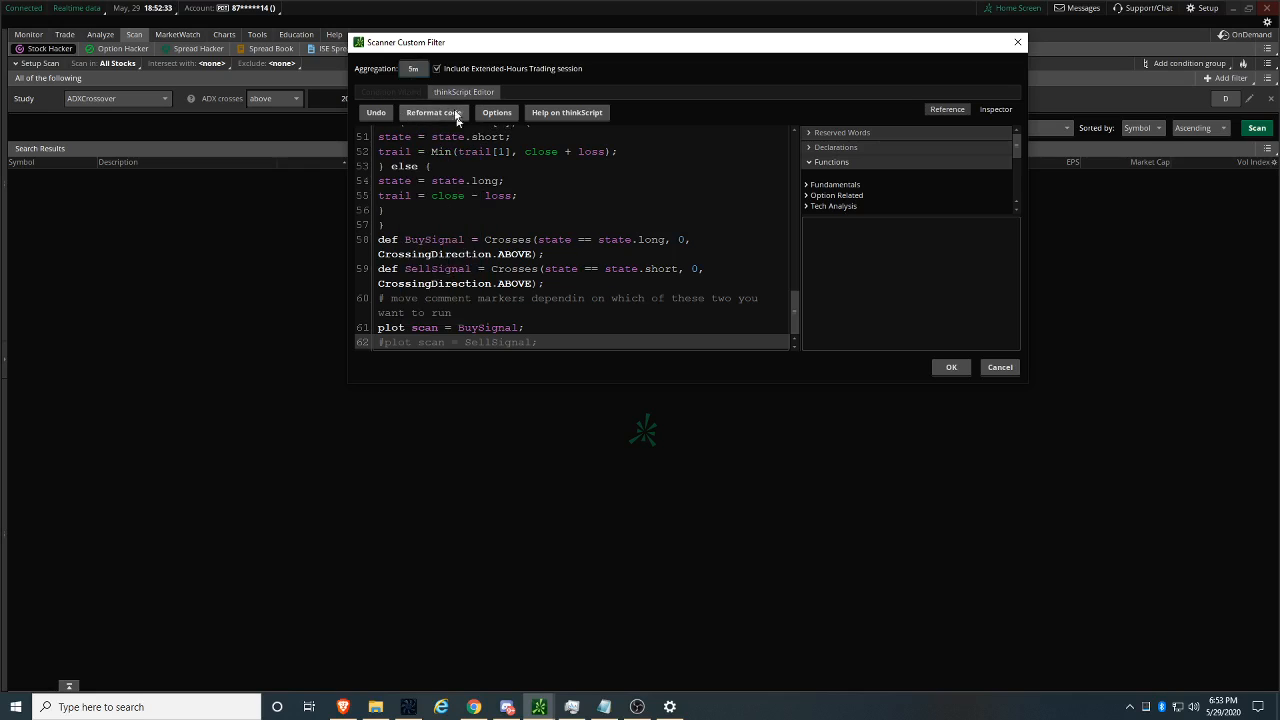
pyautogui.click(952, 368)
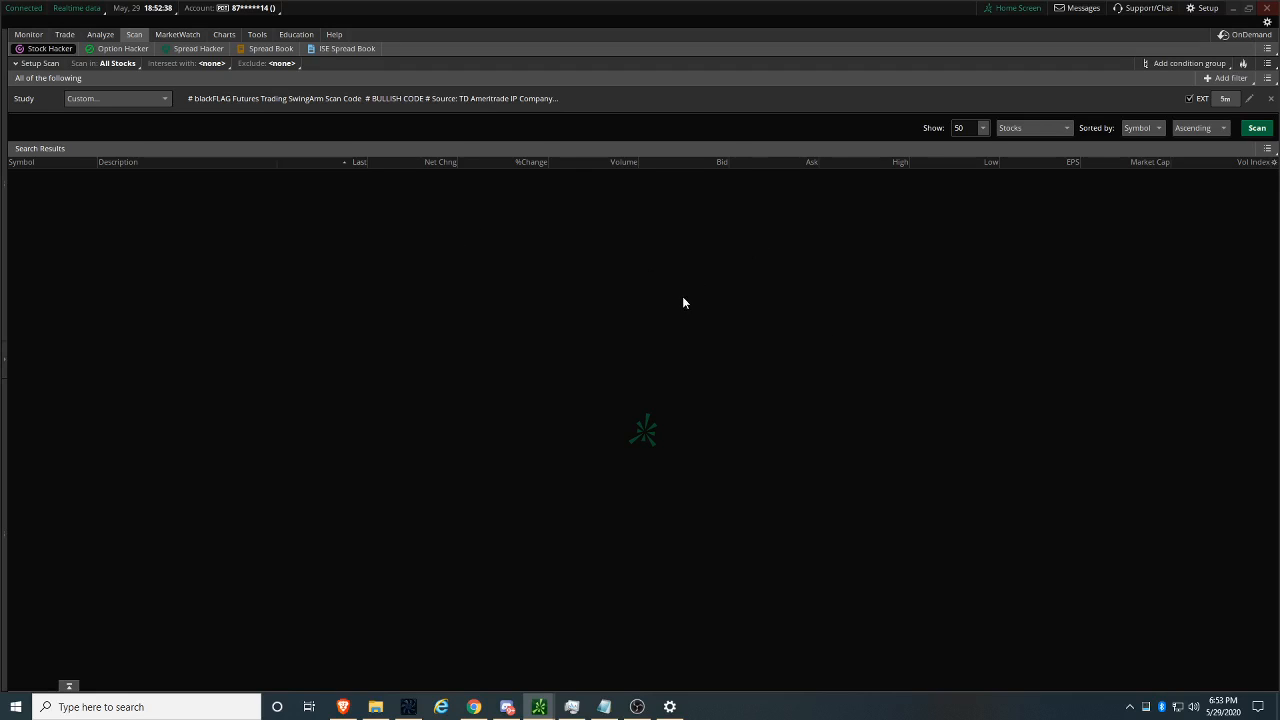
# - Switch the custom study filter's aggregation to Day and back to 5 Min
pyautogui.click(1225, 99)
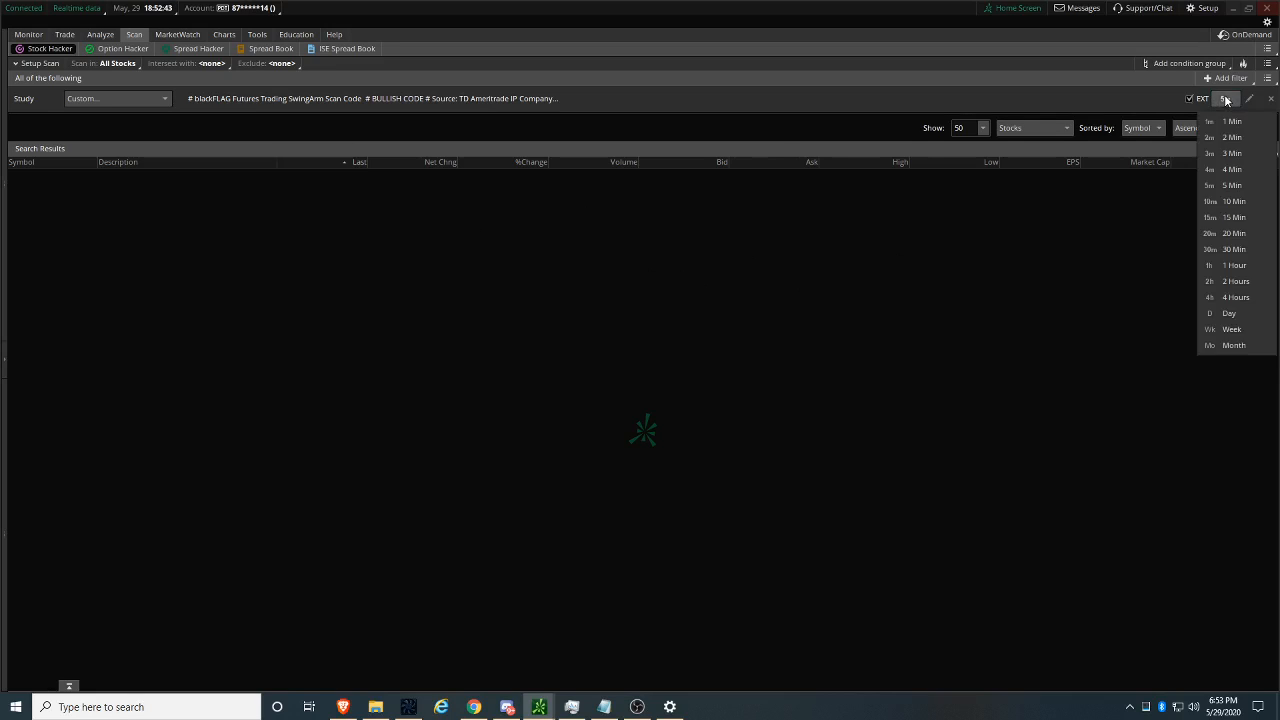
pyautogui.click(1234, 316)
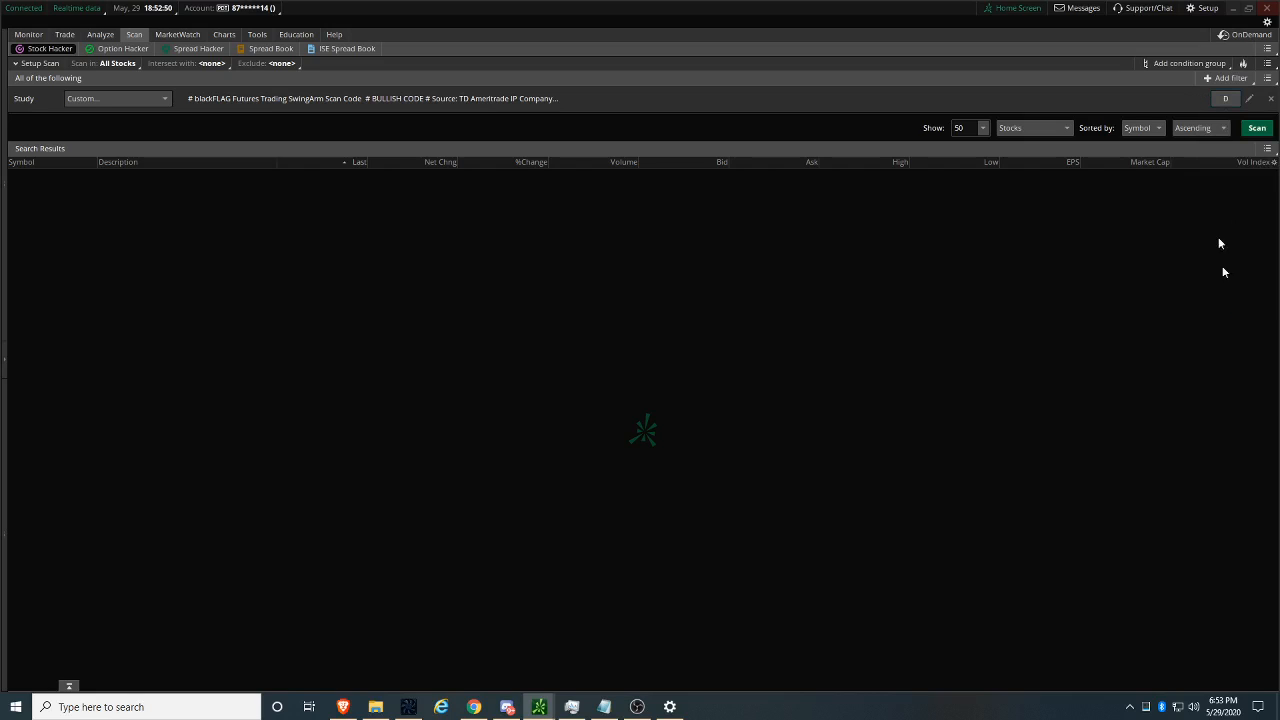
pyautogui.click(1226, 99)
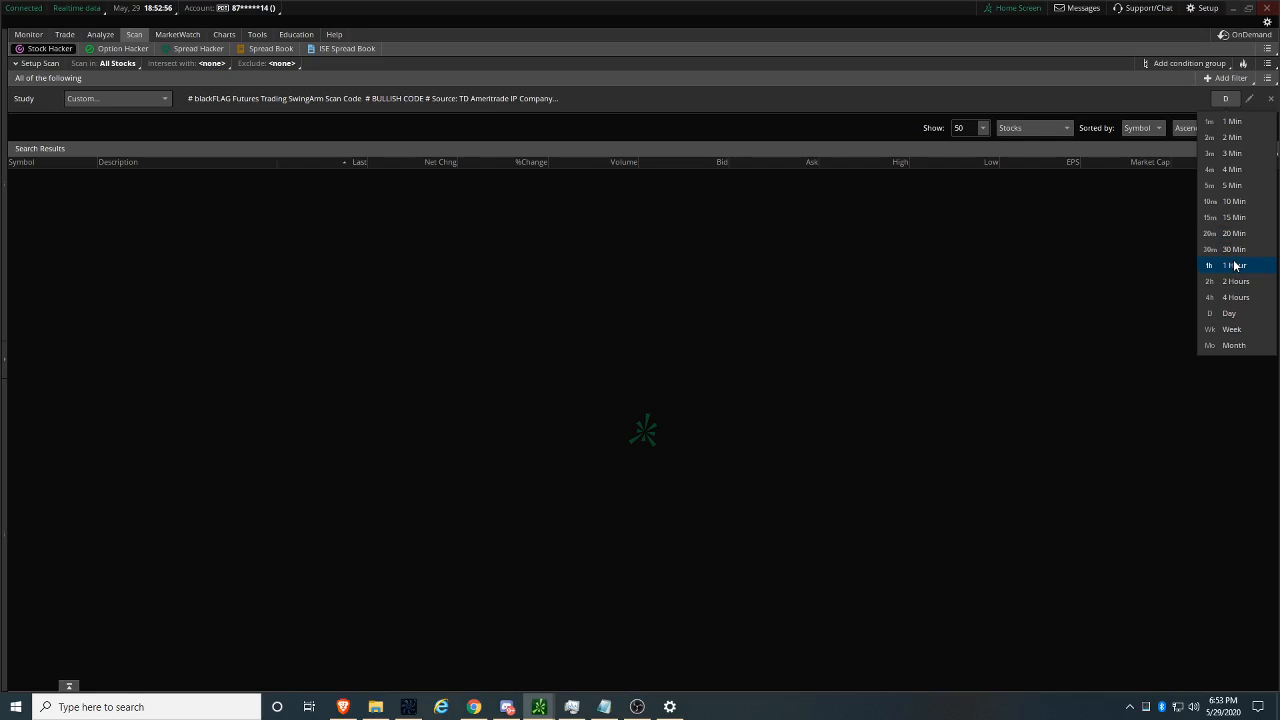
pyautogui.click(1236, 185)
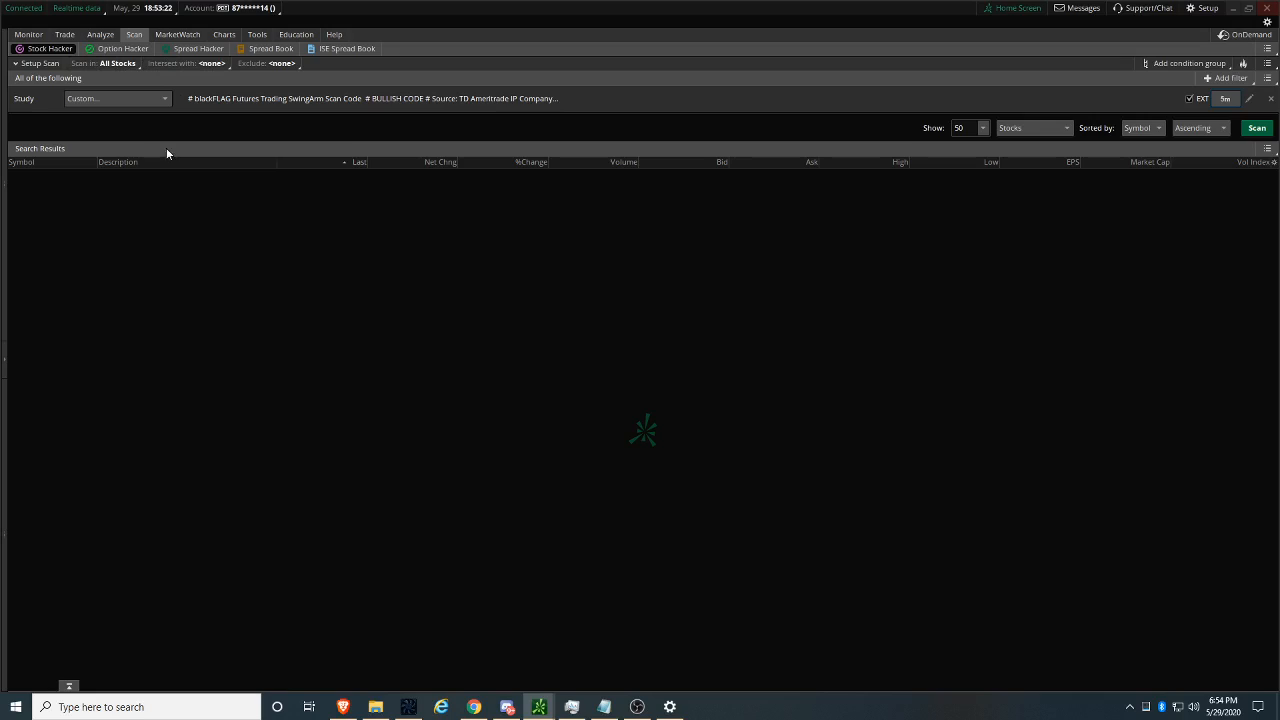
# - Restrict the scan to the personal watchlist SCANCODE WATCHLIST -TUTORIAL
pyautogui.click(130, 64)
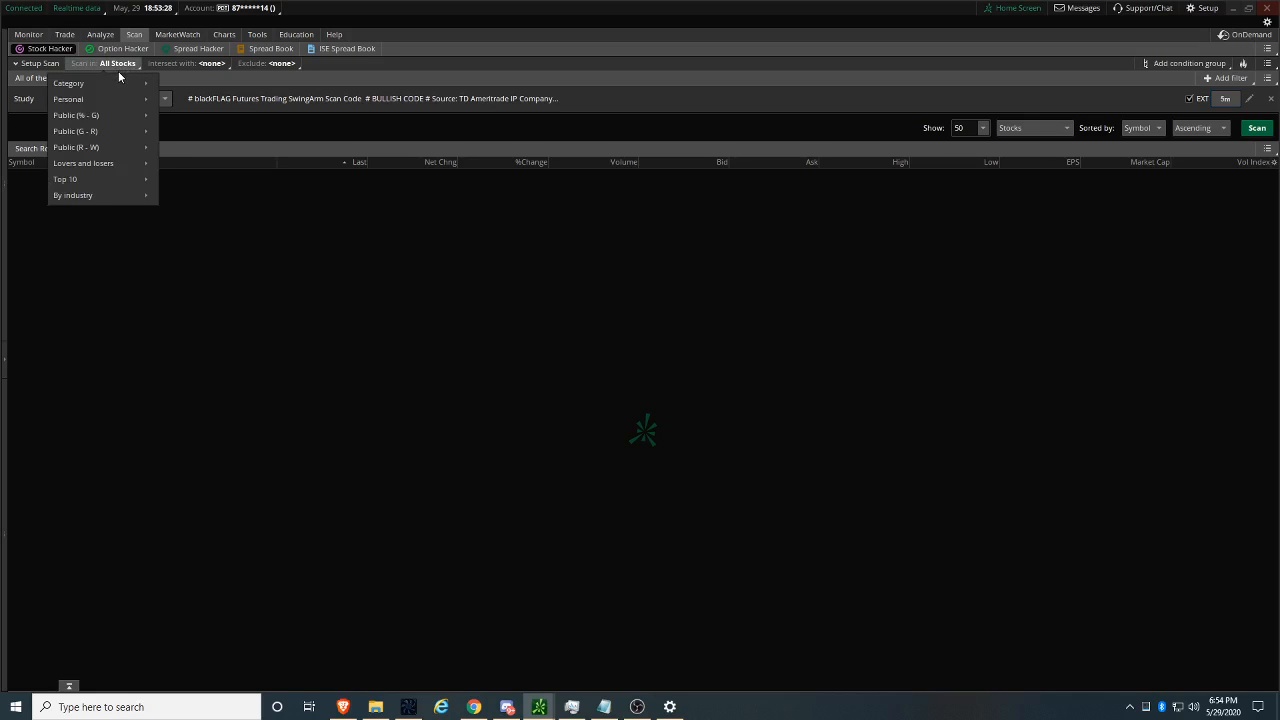
pyautogui.moveTo(100, 100)
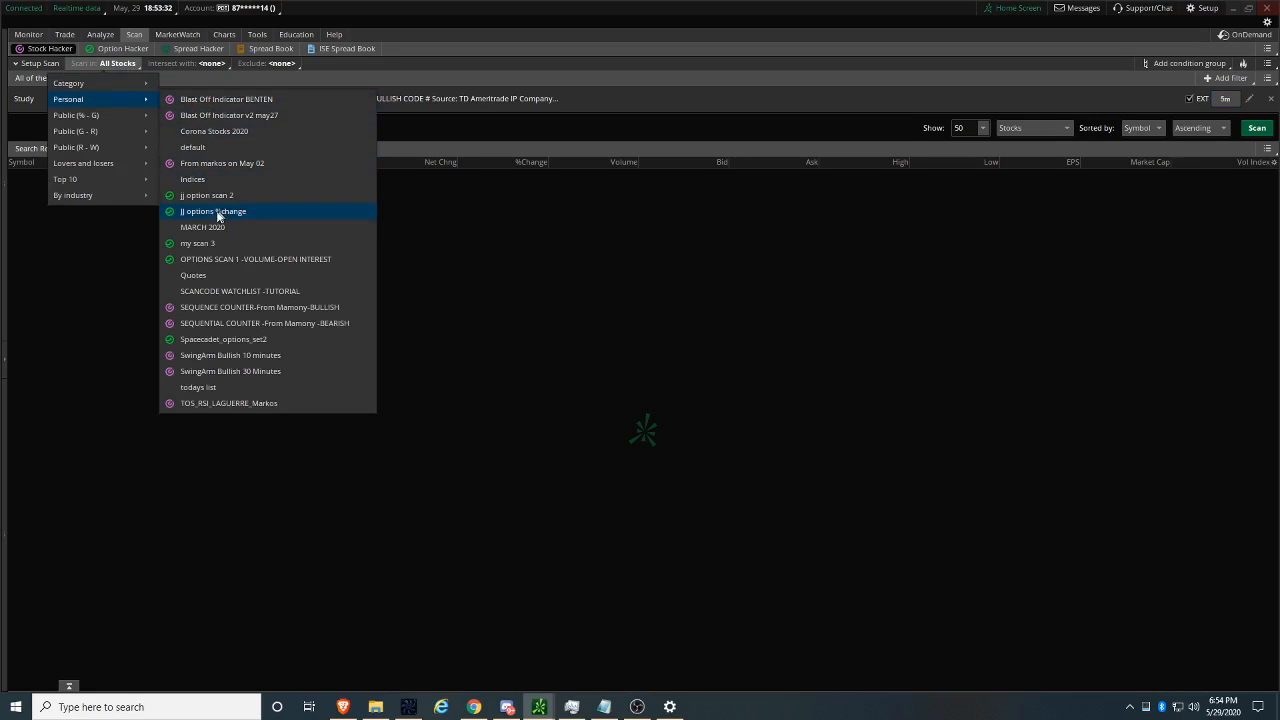
pyautogui.click(247, 291)
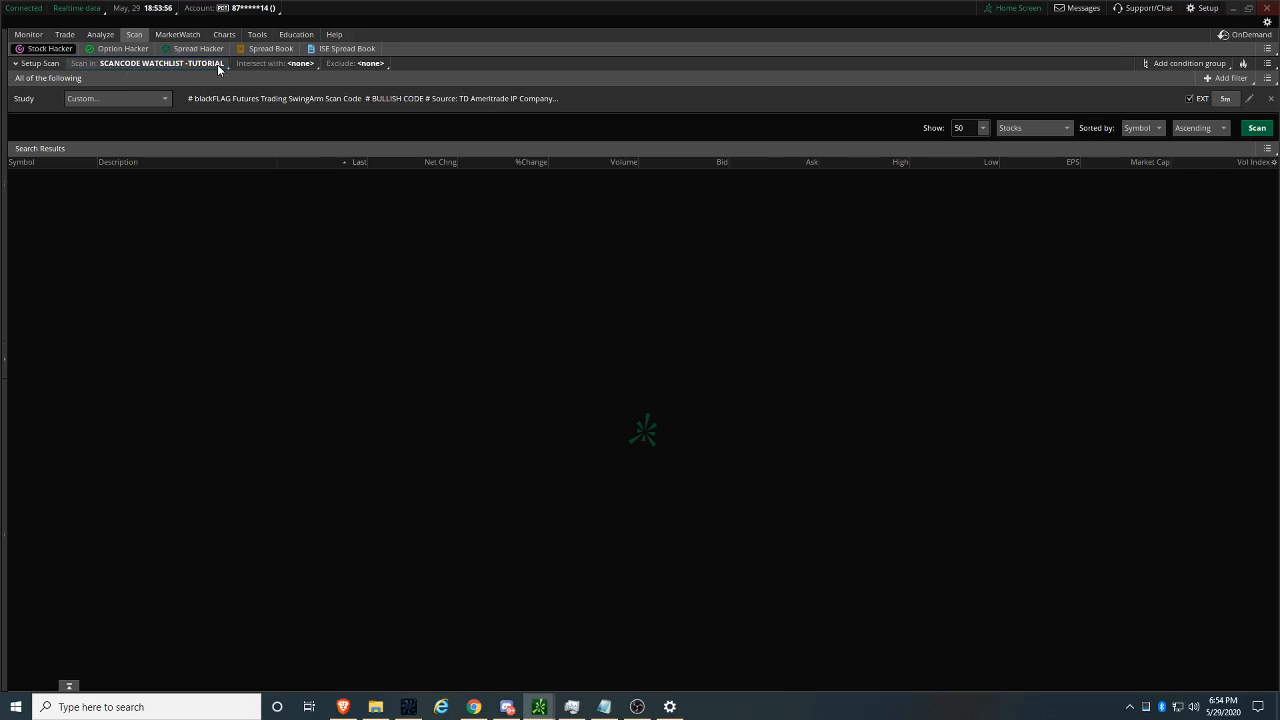
# - Start an alert for scan result changes and name its scan SCANCODE ALERT 5 MINUTES
pyautogui.click(1267, 150)
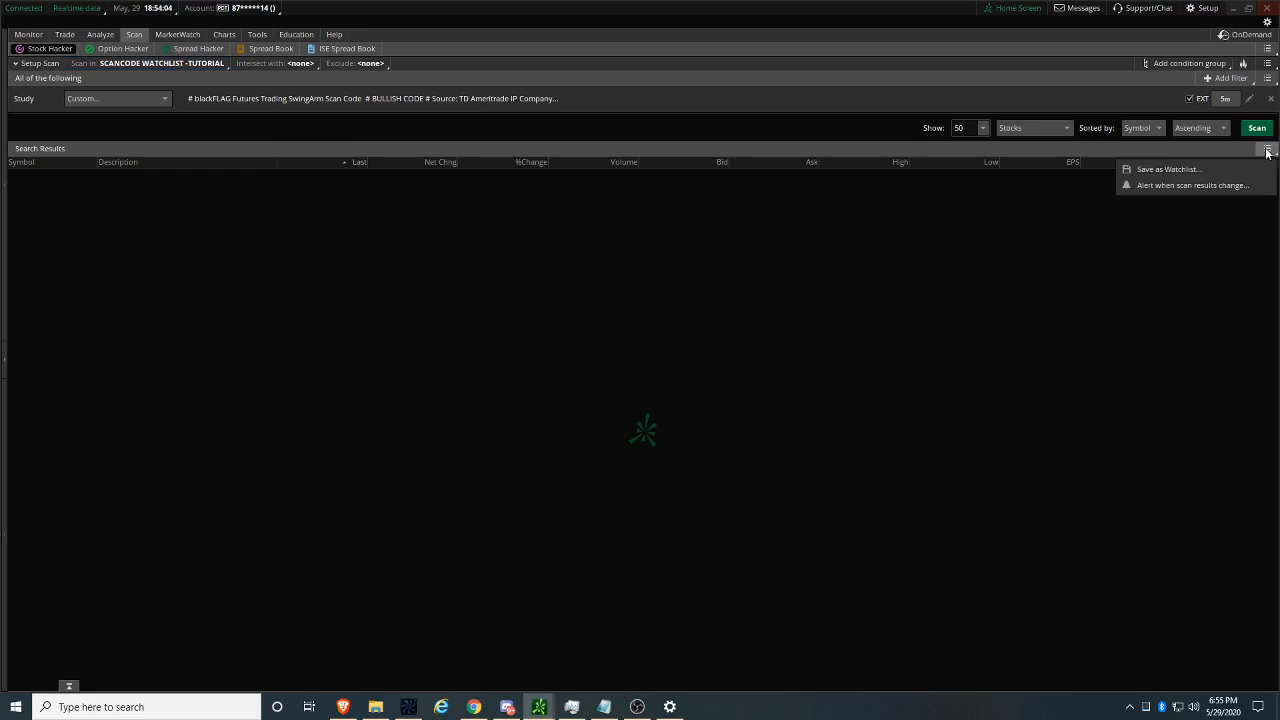
pyautogui.click(1185, 185)
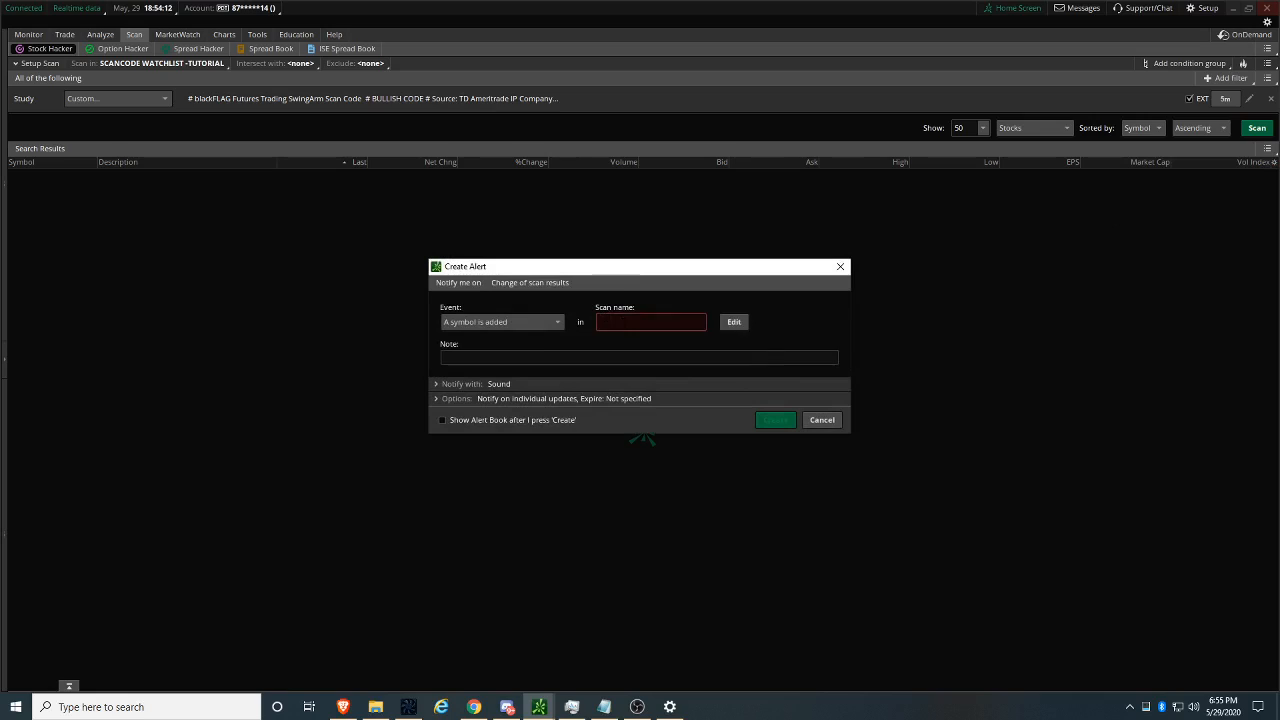
pyautogui.click(683, 315)
pyautogui.write('ALERT')
pyautogui.press('Home')
pyautogui.write('SCANCODE')
pyautogui.write('5 MINUTES')
# - Add the note ALERT FOR SCANCODE to the alert and create it
pyautogui.click(664, 359)
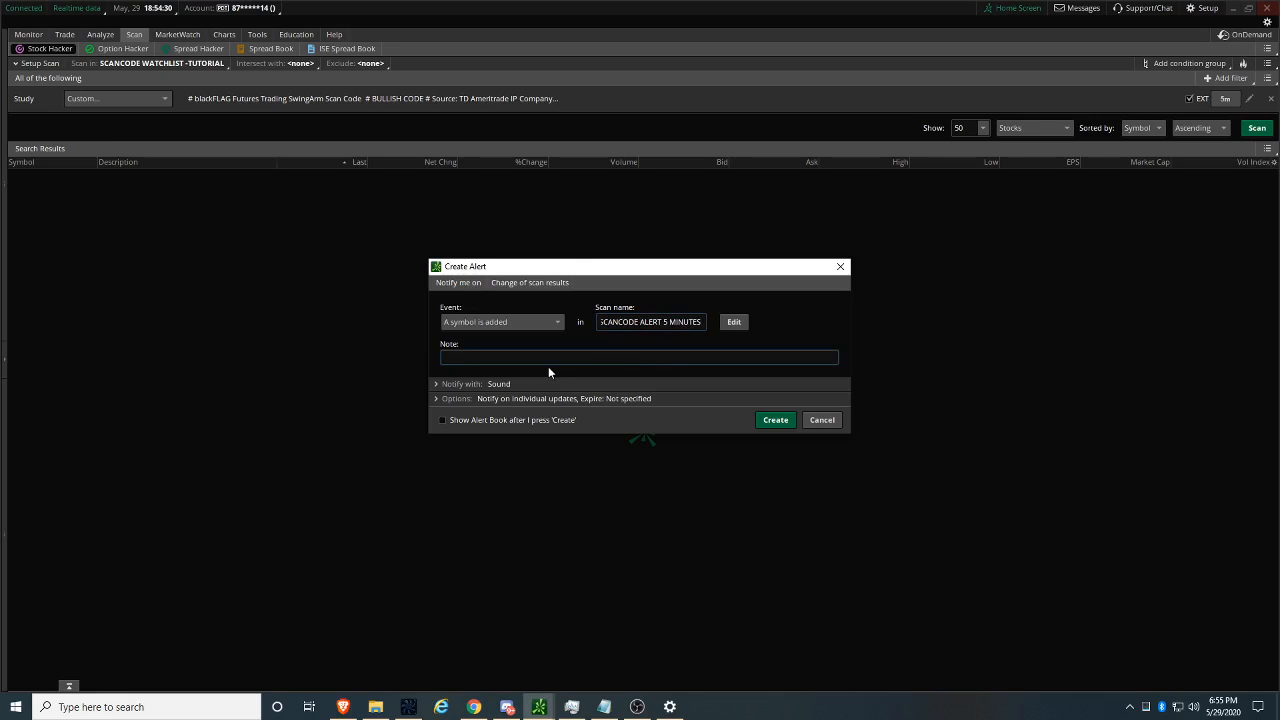
pyautogui.write('Alert')
pyautogui.press('BackSpace')
pyautogui.press('BackSpace')
pyautogui.press('BackSpace')
pyautogui.press('BackSpace')
pyautogui.write('LERT FOR SCANCODE')
pyautogui.click(774, 421)
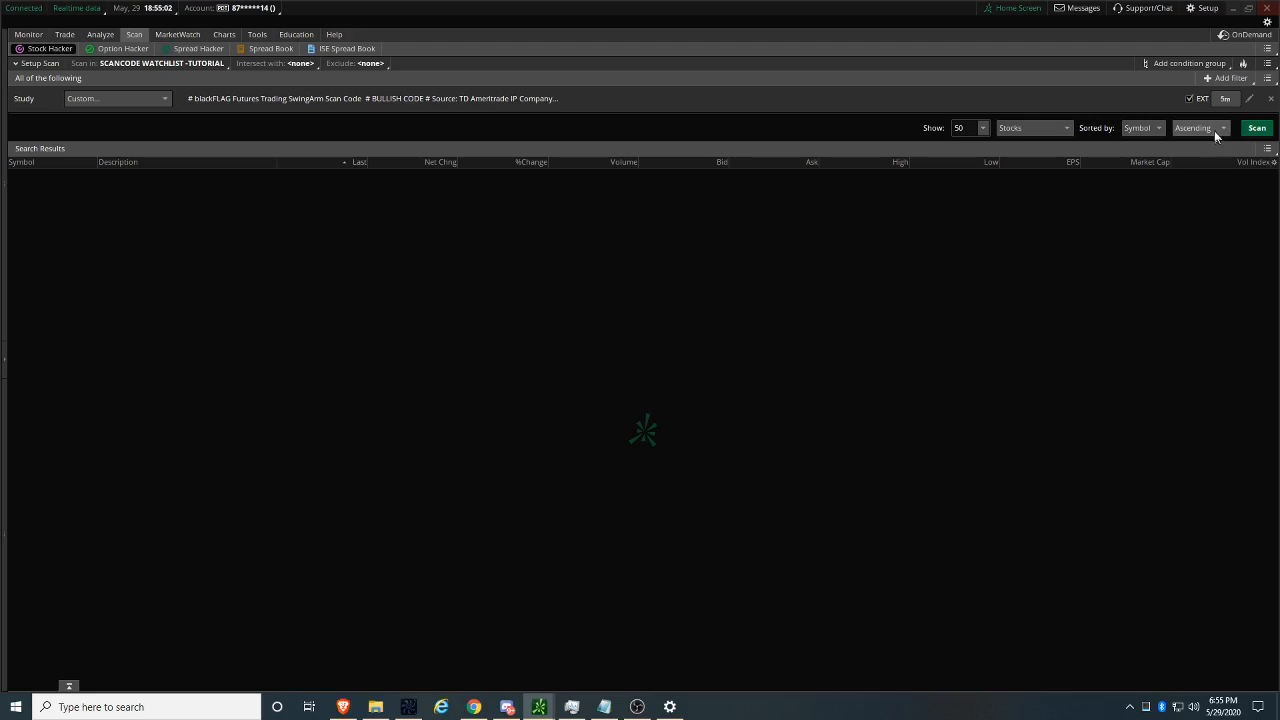
# - Save the scan query as "5 MNUTE SWINGARM SCAN CODE -TUTORIAL-"
pyautogui.click(1267, 63)
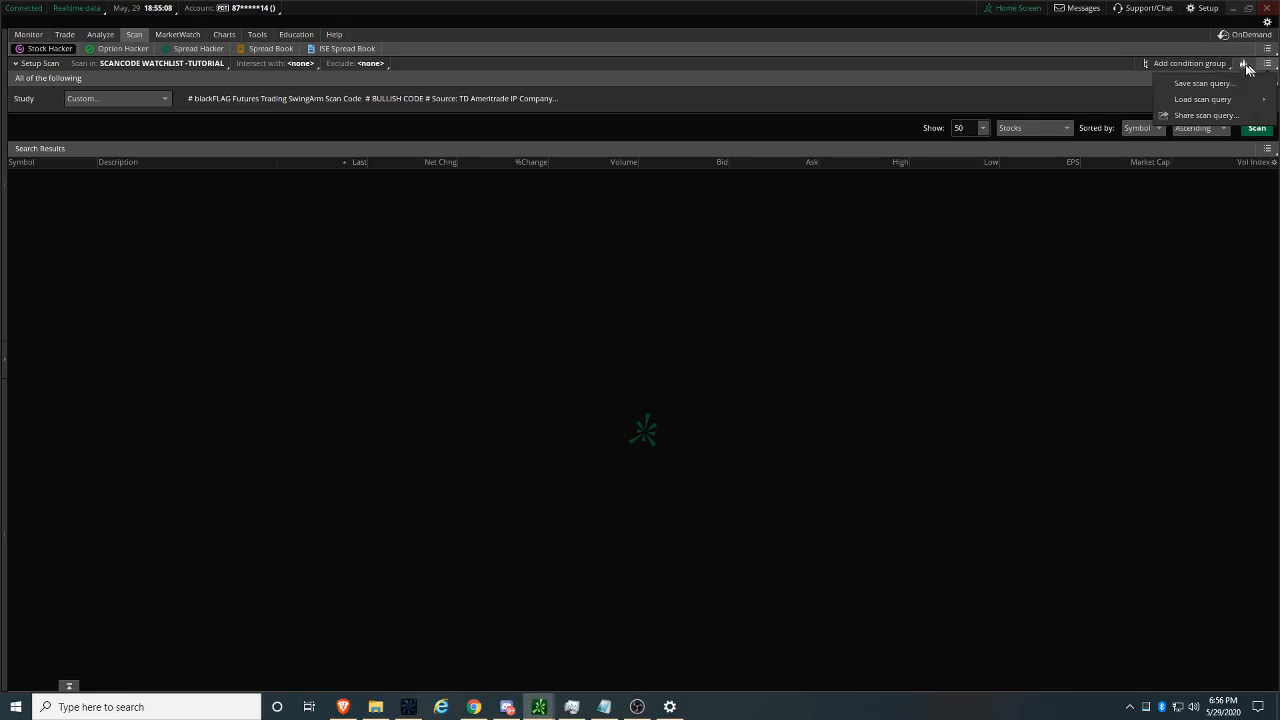
pyautogui.click(1219, 85)
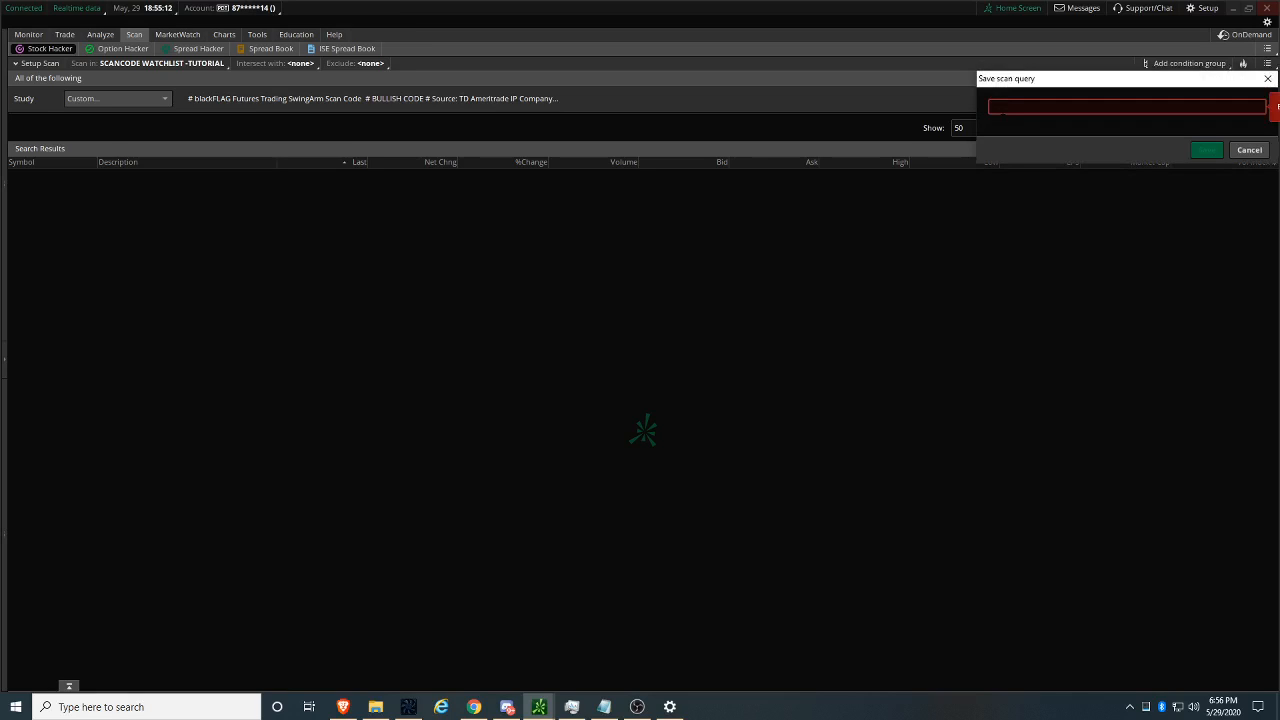
pyautogui.write('5 MIN')
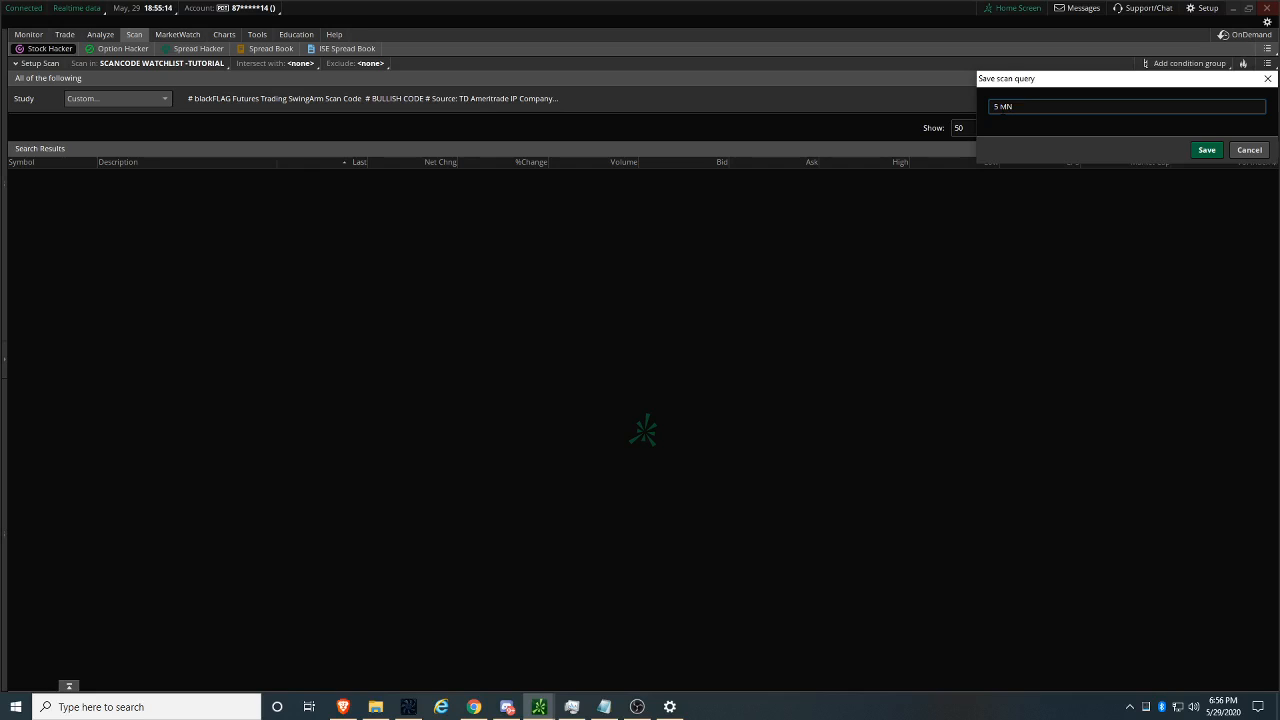
pyautogui.write('UTE SWINGARM SCAN CODE -TUTORIAL-')
pyautogui.click(1207, 150)
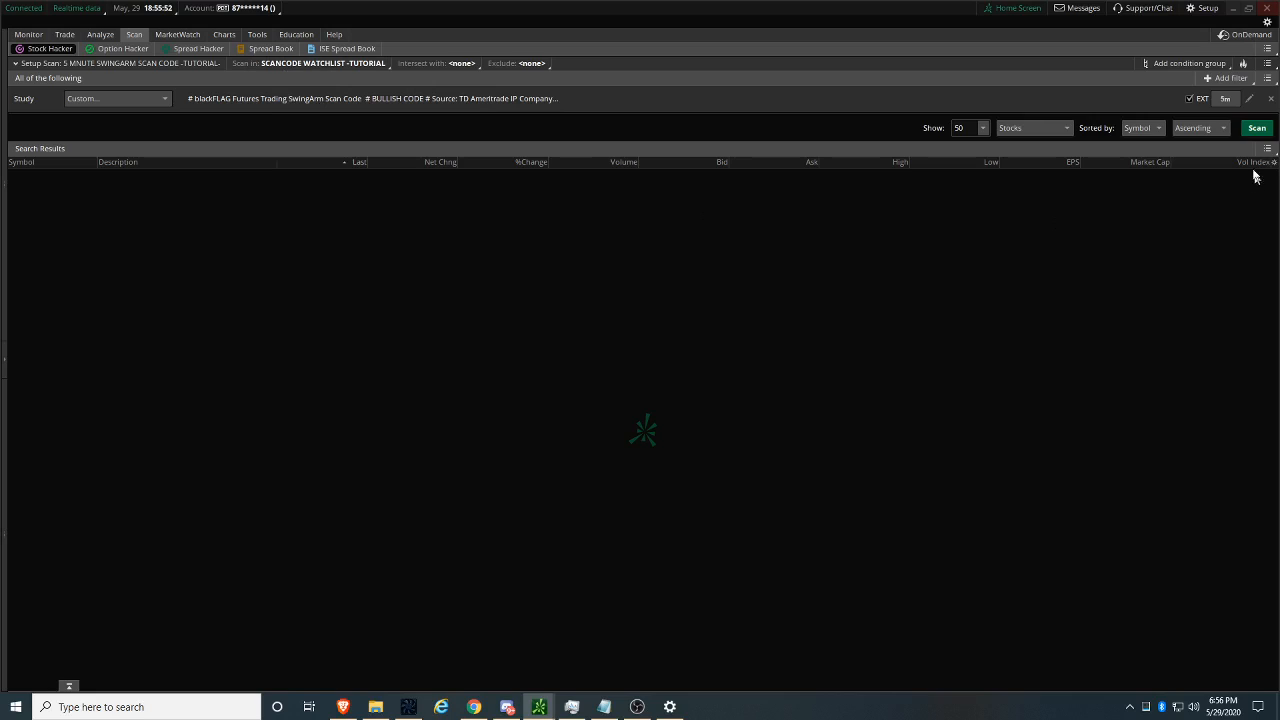
# - Set the study filter's aggregation to 4 Hours and save the scan query as "4 HOUR SWINGARM SCAN CODE -TUTORIAL-"
pyautogui.click(1225, 97)
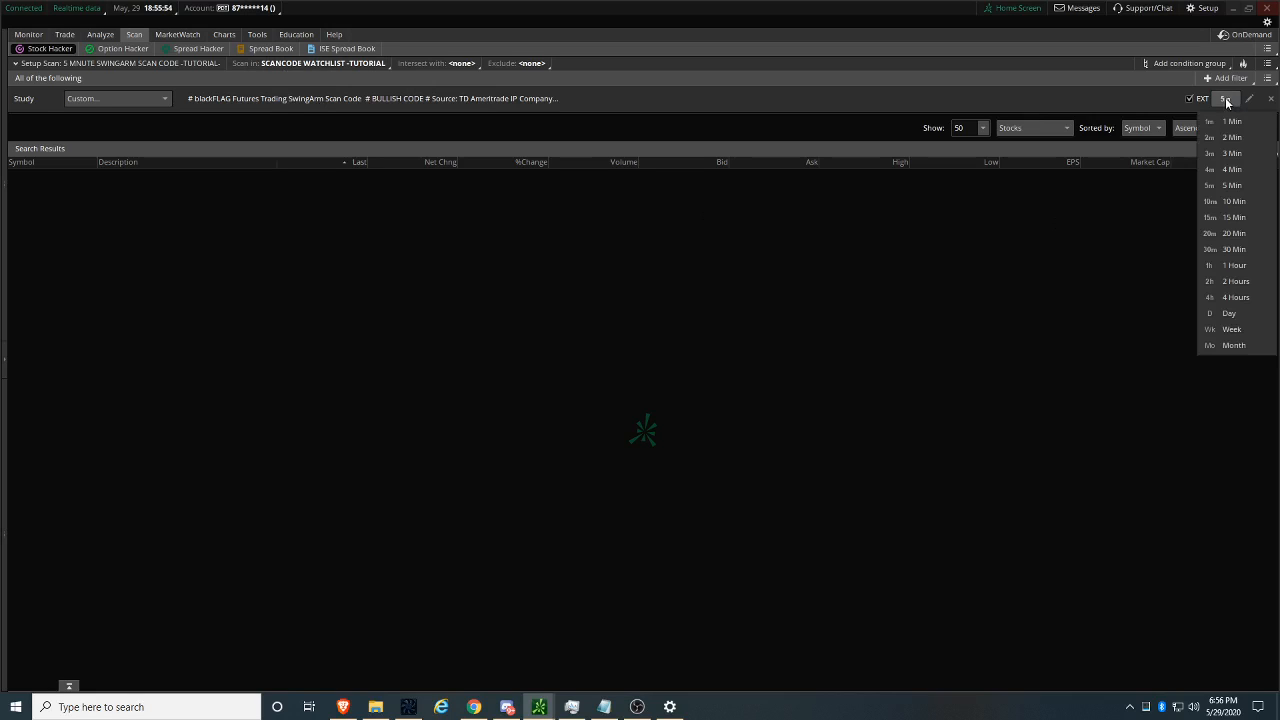
pyautogui.click(1233, 298)
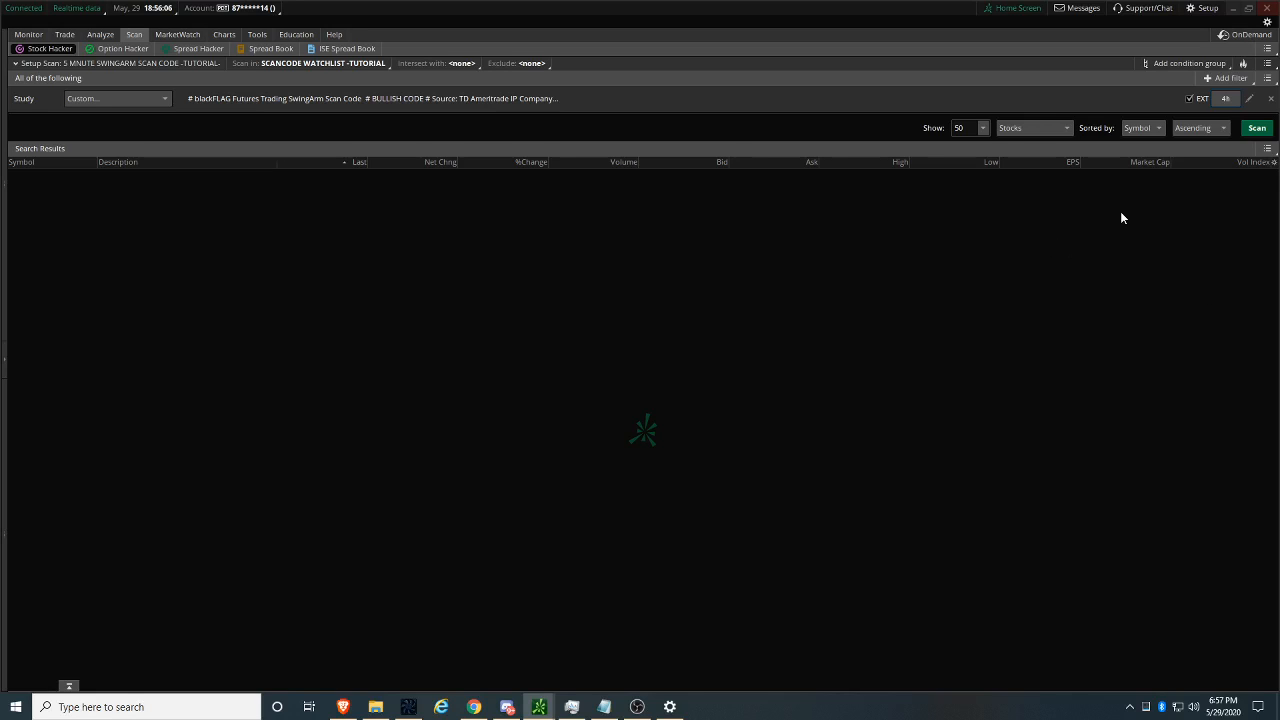
pyautogui.click(1272, 66)
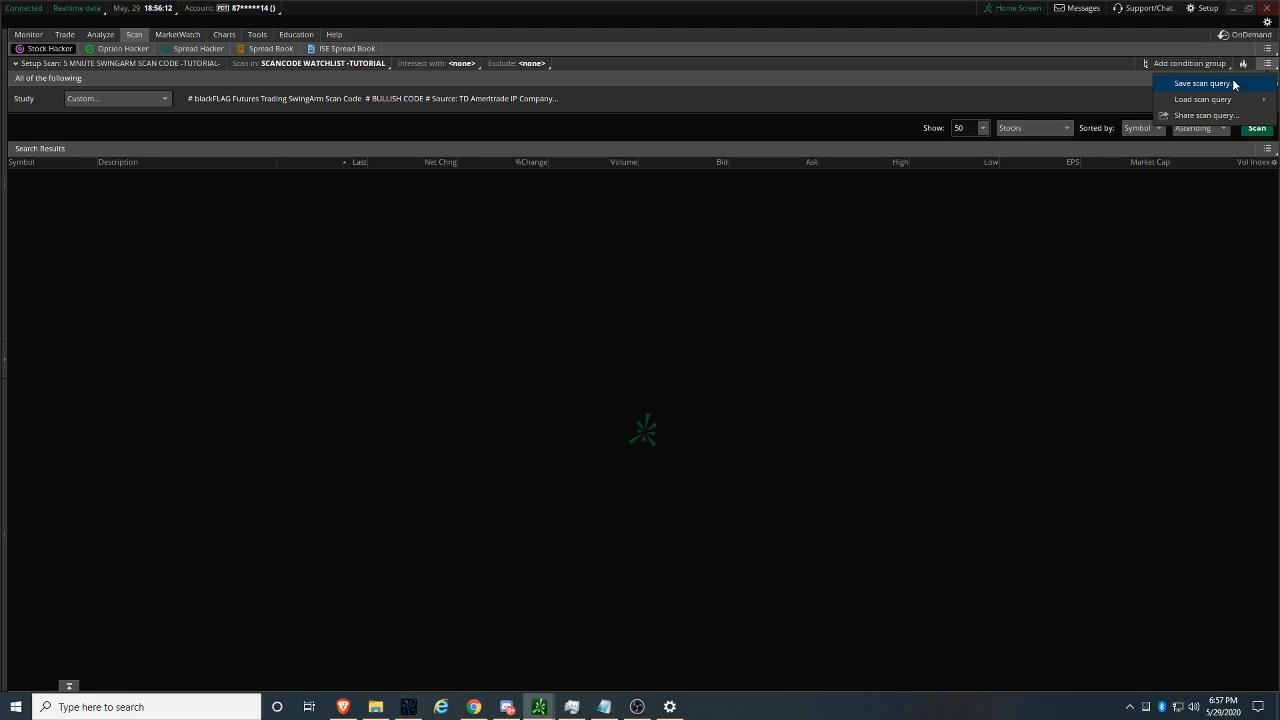
pyautogui.click(1206, 84)
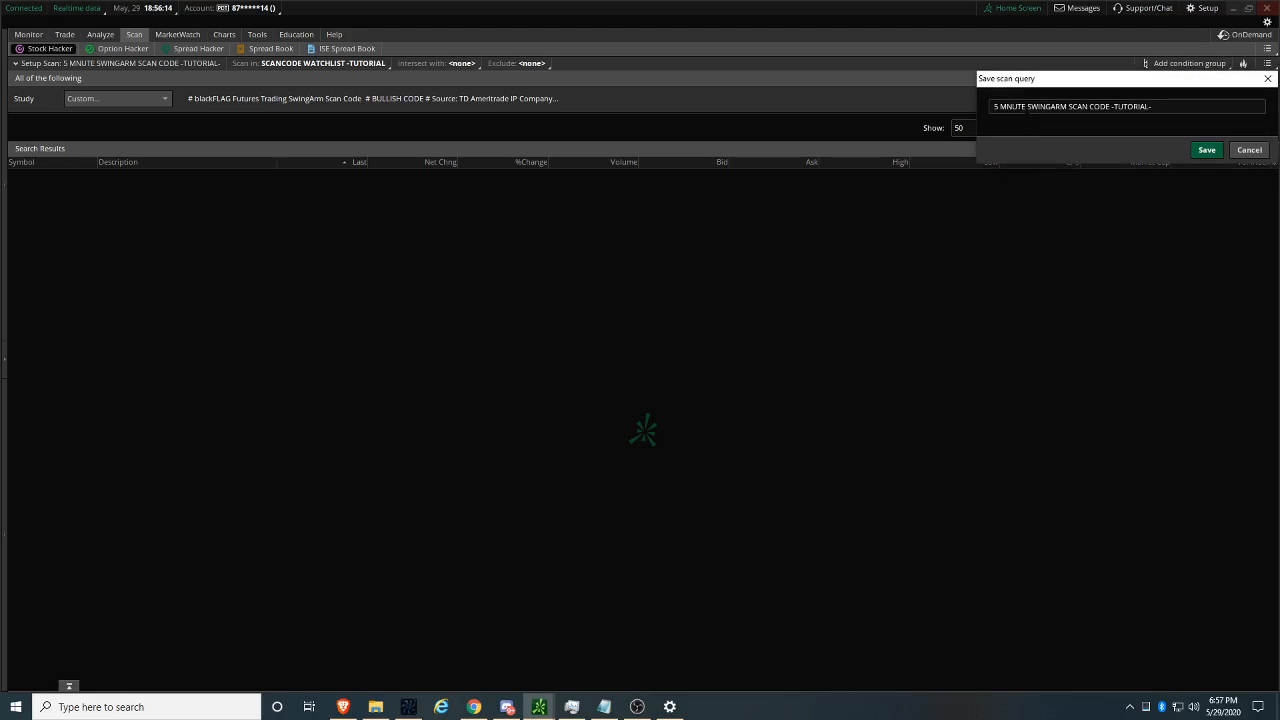
pyautogui.moveTo(1028, 108); pyautogui.dragTo(930, 101)
pyautogui.write('4')
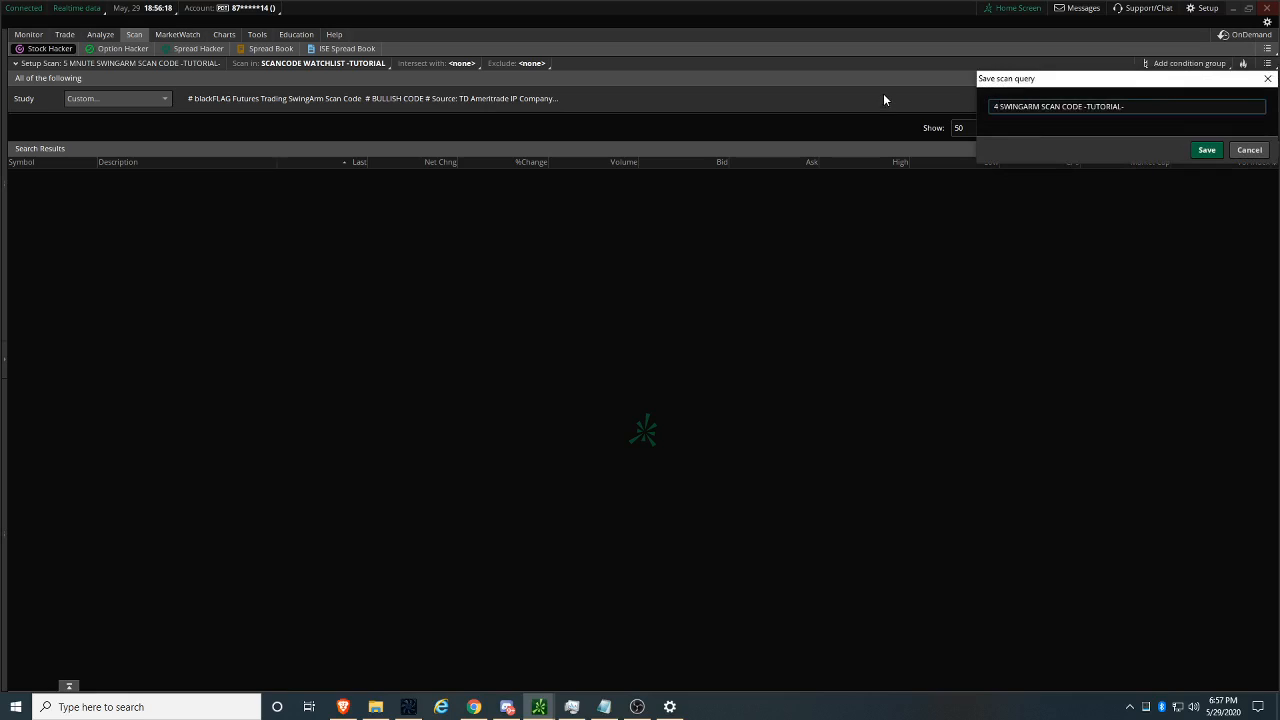
pyautogui.write(' HOUR')
pyautogui.click(1209, 151)
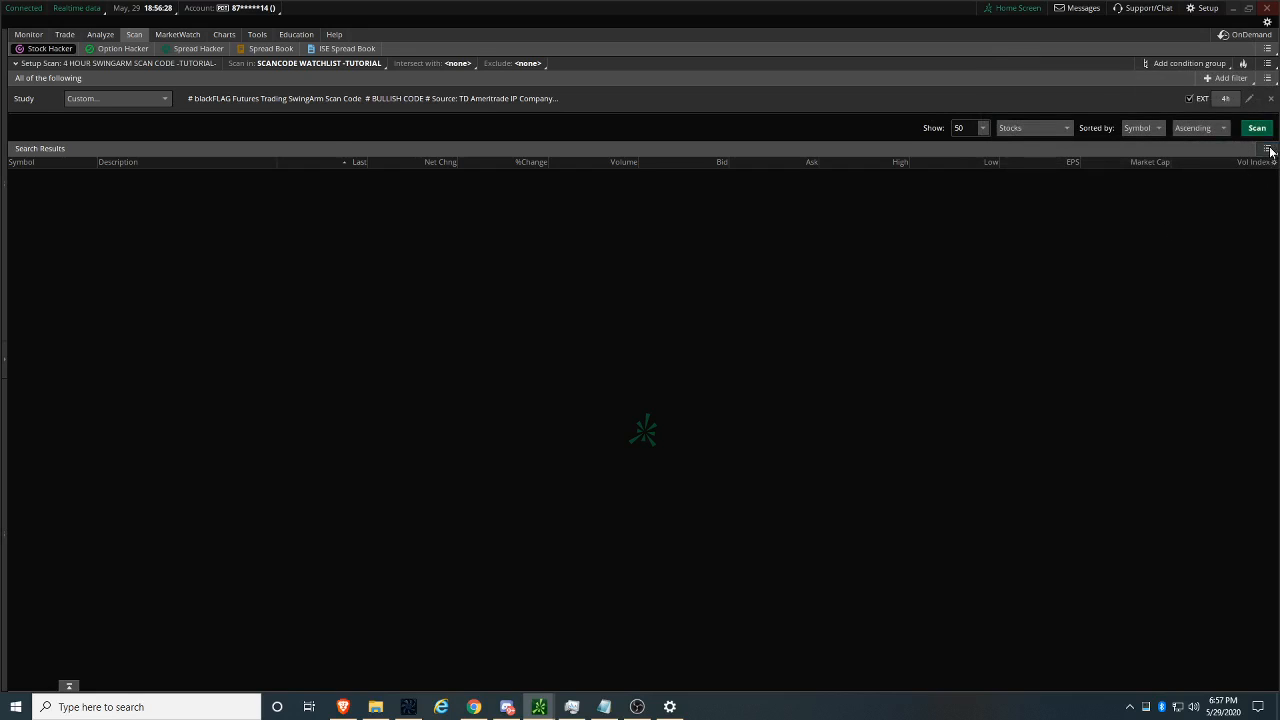
# - Create an alert for symbols added to the 4-hour scan's results, with the note "4 HOUR SWINGARM SCAN CODE"
pyautogui.click(1267, 148)
pyautogui.click(1220, 185)
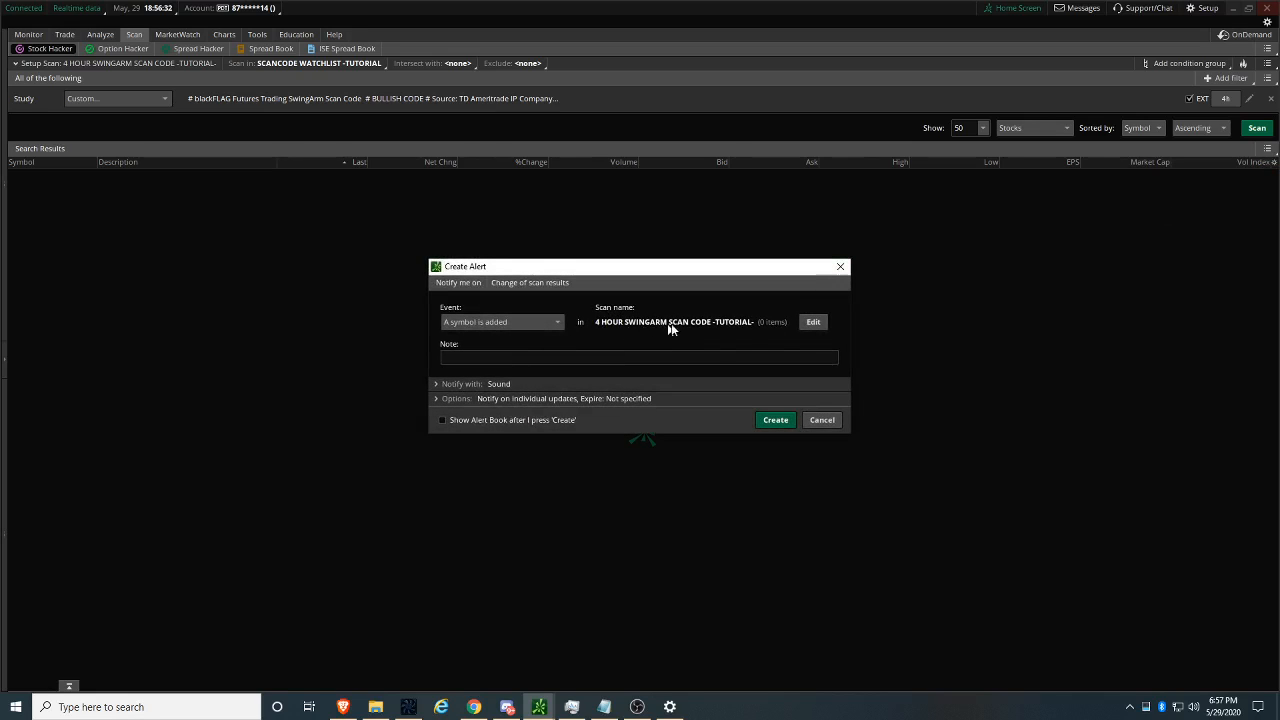
pyautogui.click(767, 364)
pyautogui.write('4 HOURS')
pyautogui.press('BackSpace')
pyautogui.write('SWINGARM SCAN CODE')
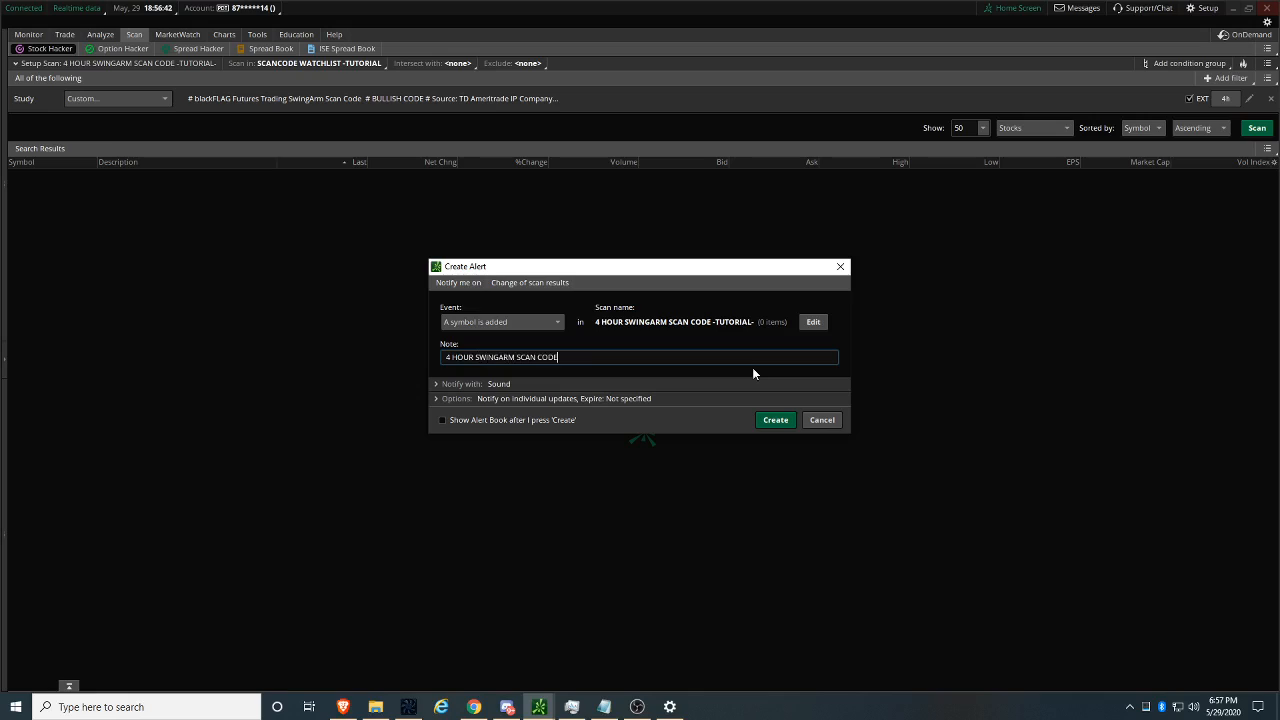
pyautogui.click(774, 421)
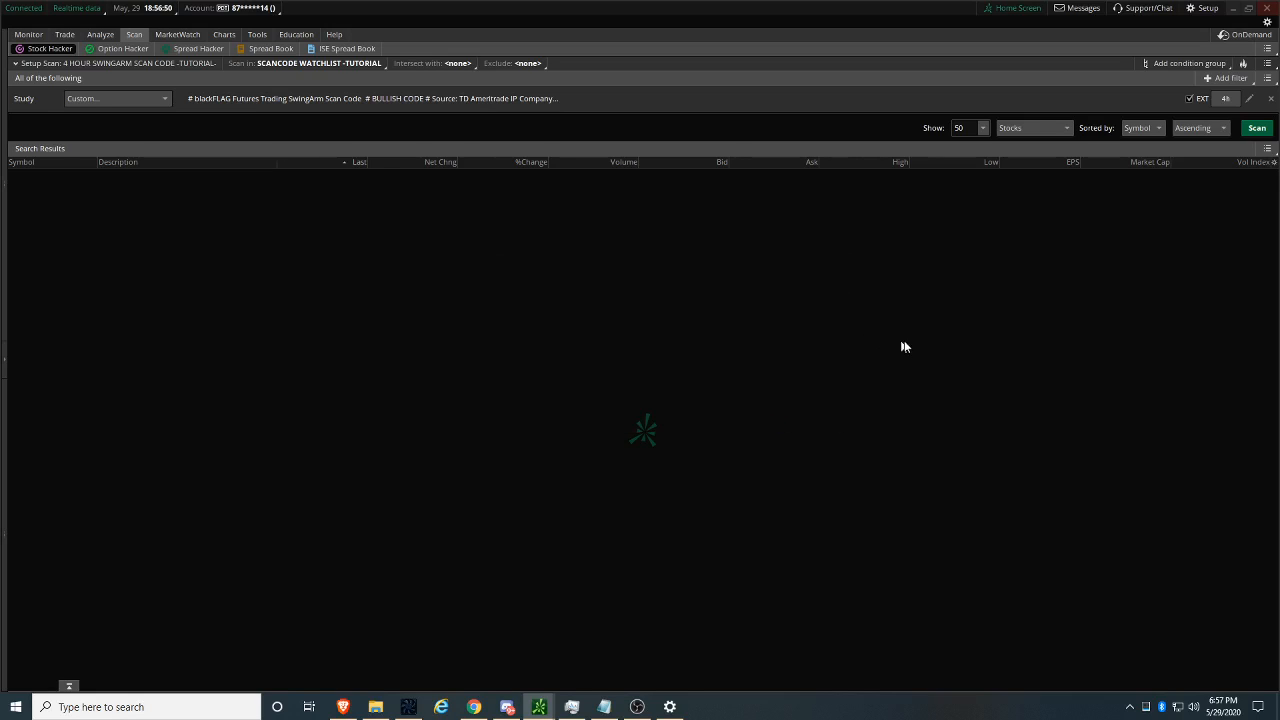
# - Run the 4-hour scan on the tutorial watchlist and change the scanned set to All Symbols
pyautogui.click(1263, 131)
pyautogui.click(366, 66)
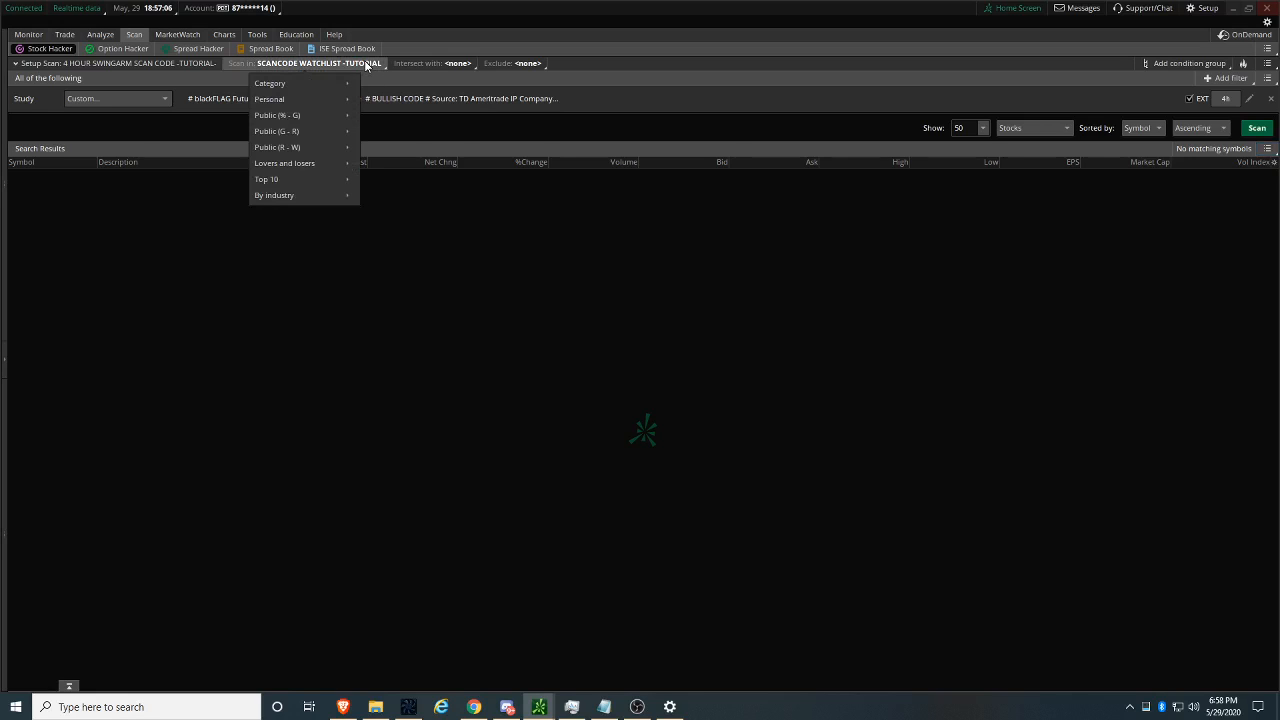
pyautogui.moveTo(325, 103)
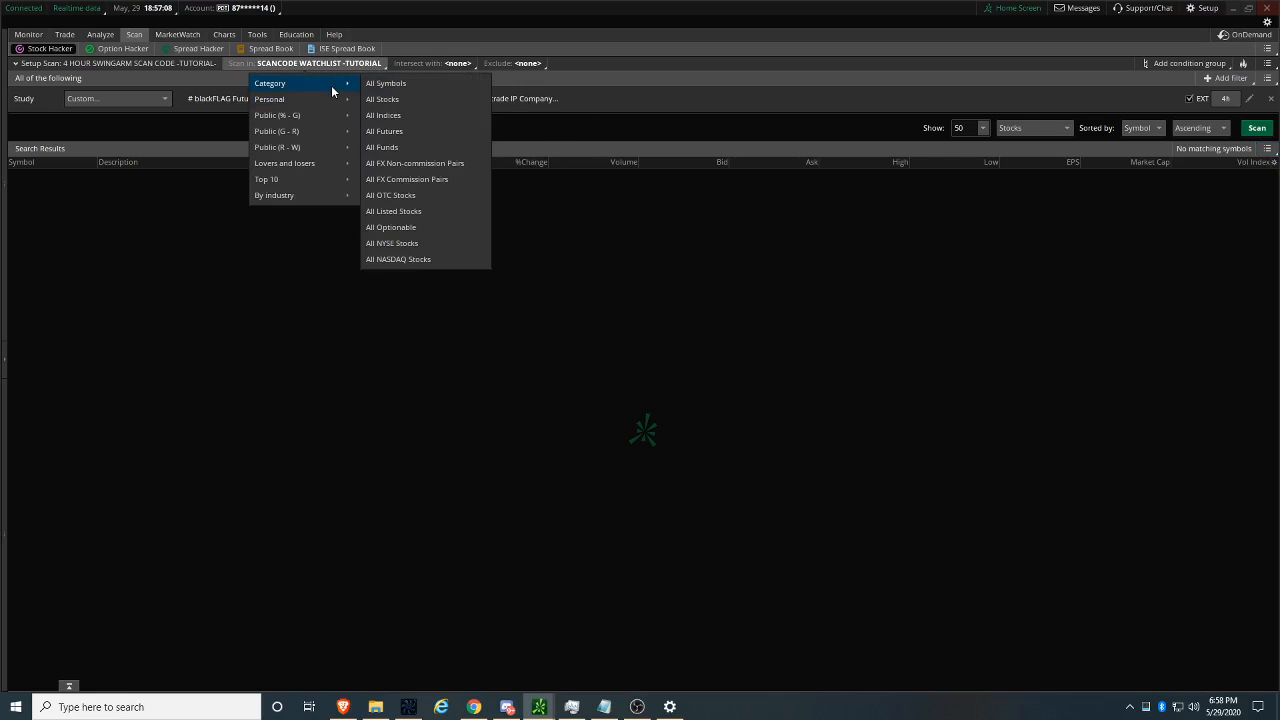
pyautogui.click(390, 83)
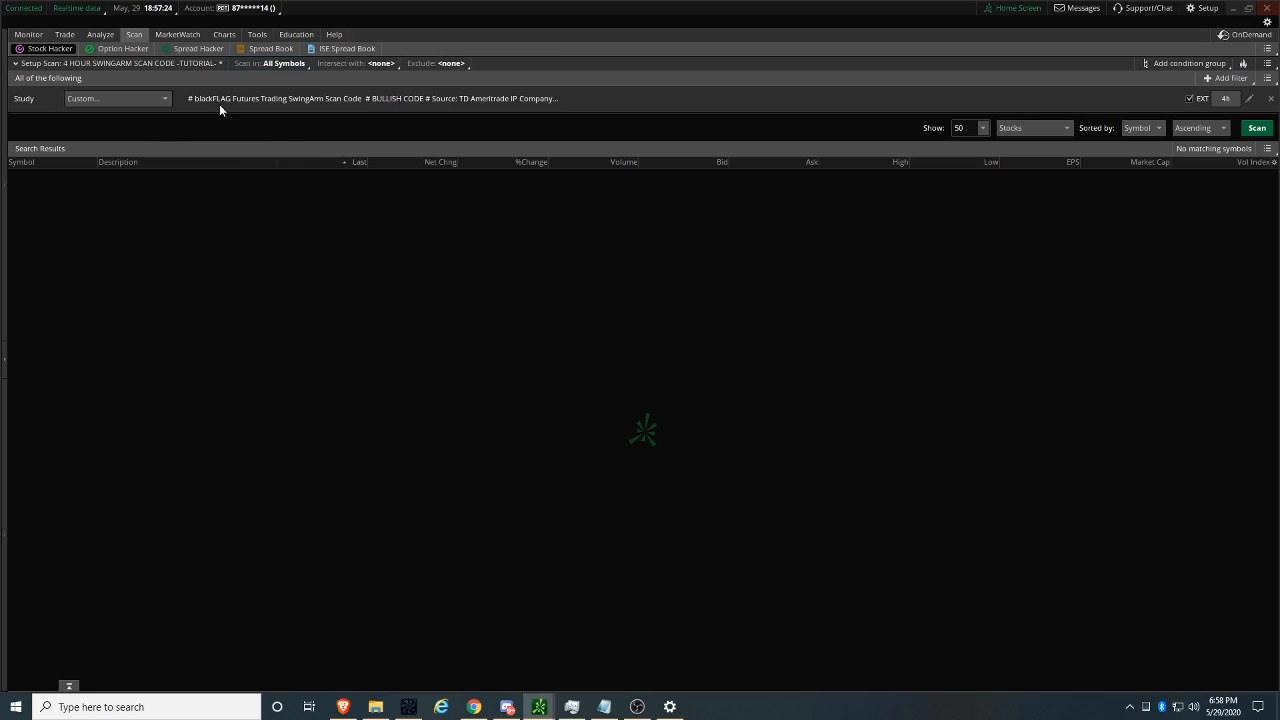
# - Save the scan query under the new name "4 HOUR SWINGARM SCAN CODE -ALL SYMBOLS-"
pyautogui.click(1269, 64)
pyautogui.click(1222, 85)
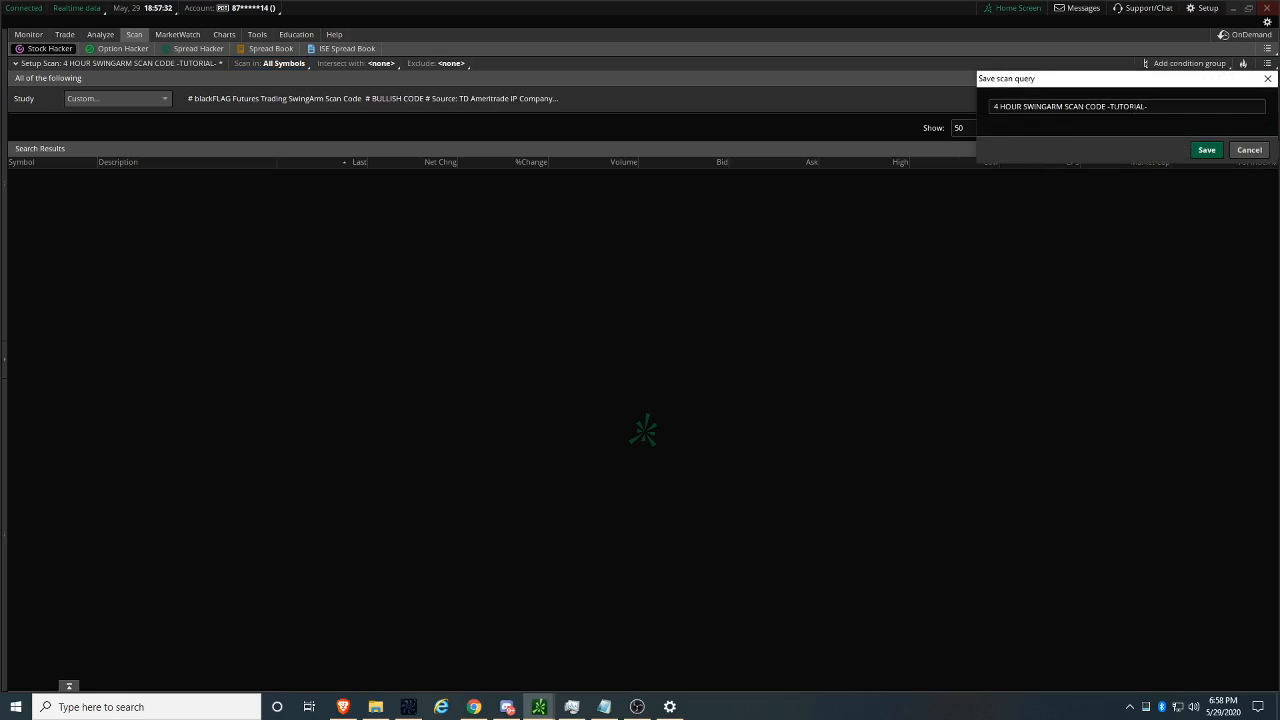
pyautogui.moveTo(1110, 106); pyautogui.dragTo(1148, 106)
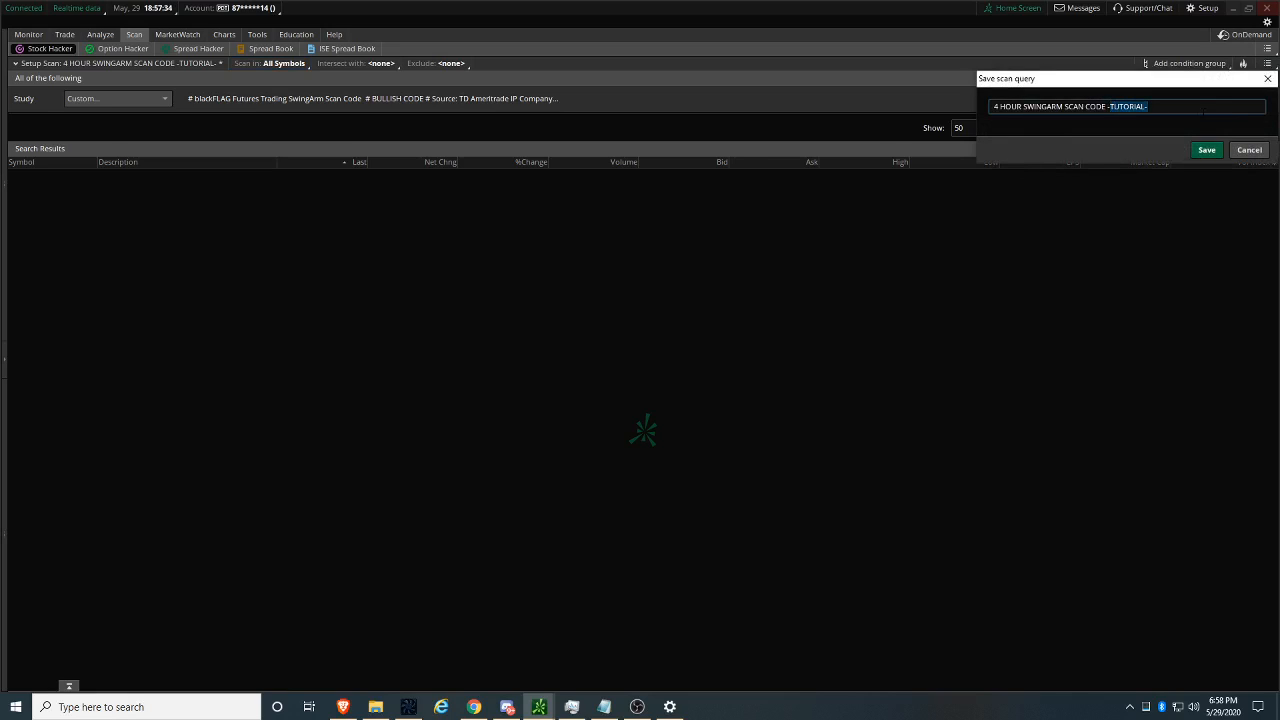
pyautogui.write('ALL SYMBOLS')
pyautogui.click(1206, 149)
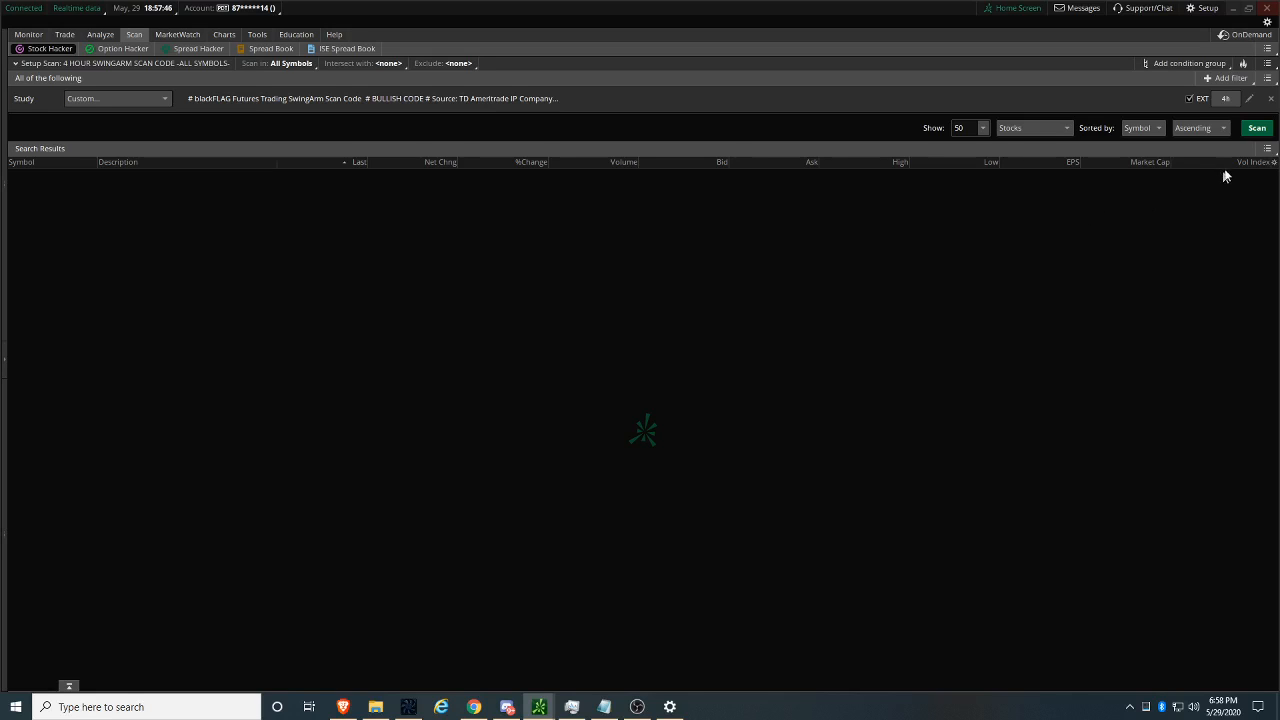
# - Run the all-symbols scan and save its results as the watchlist "4 HOUR SWINGARM WATCHLIST RESULTS"
pyautogui.click(1258, 129)
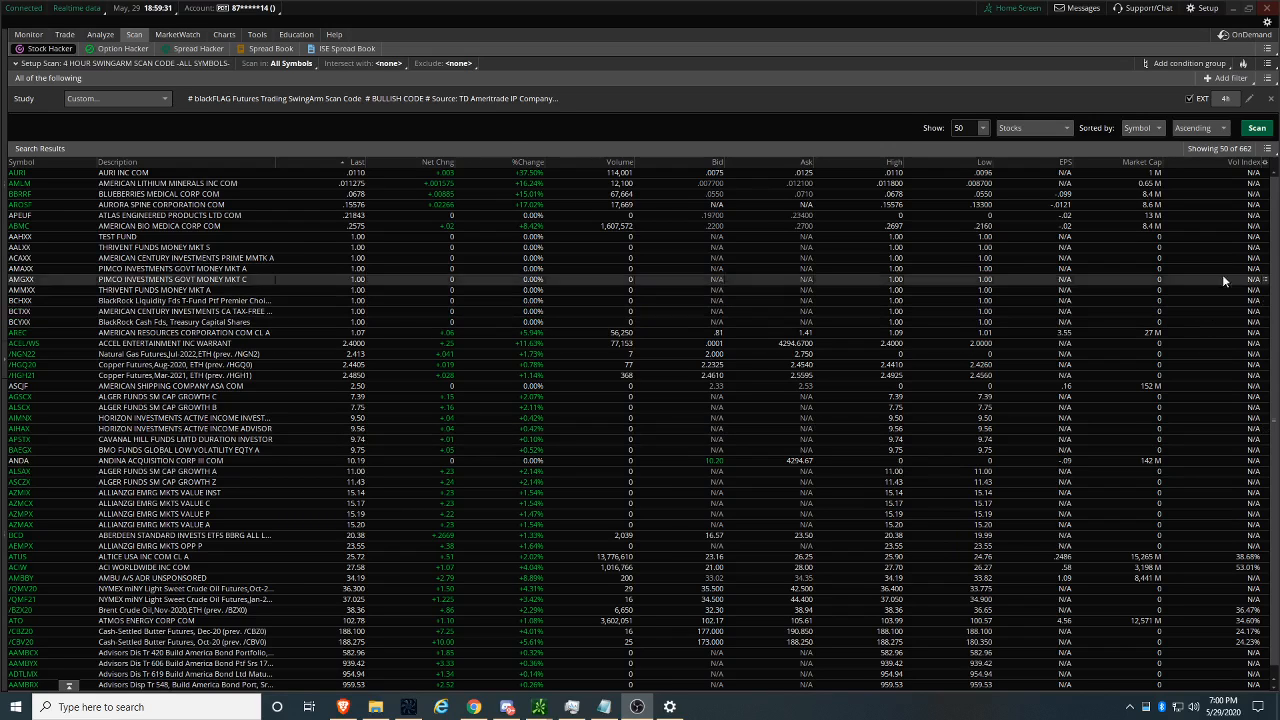
pyautogui.click(1268, 150)
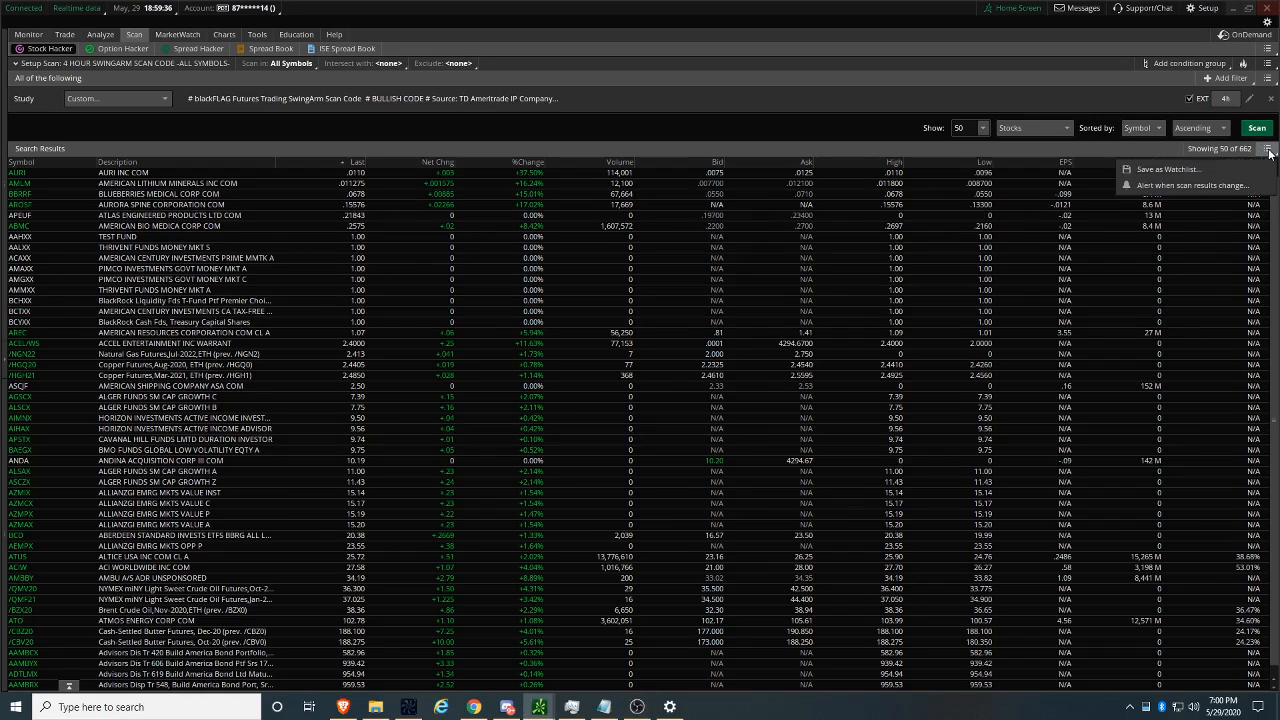
pyautogui.click(1188, 171)
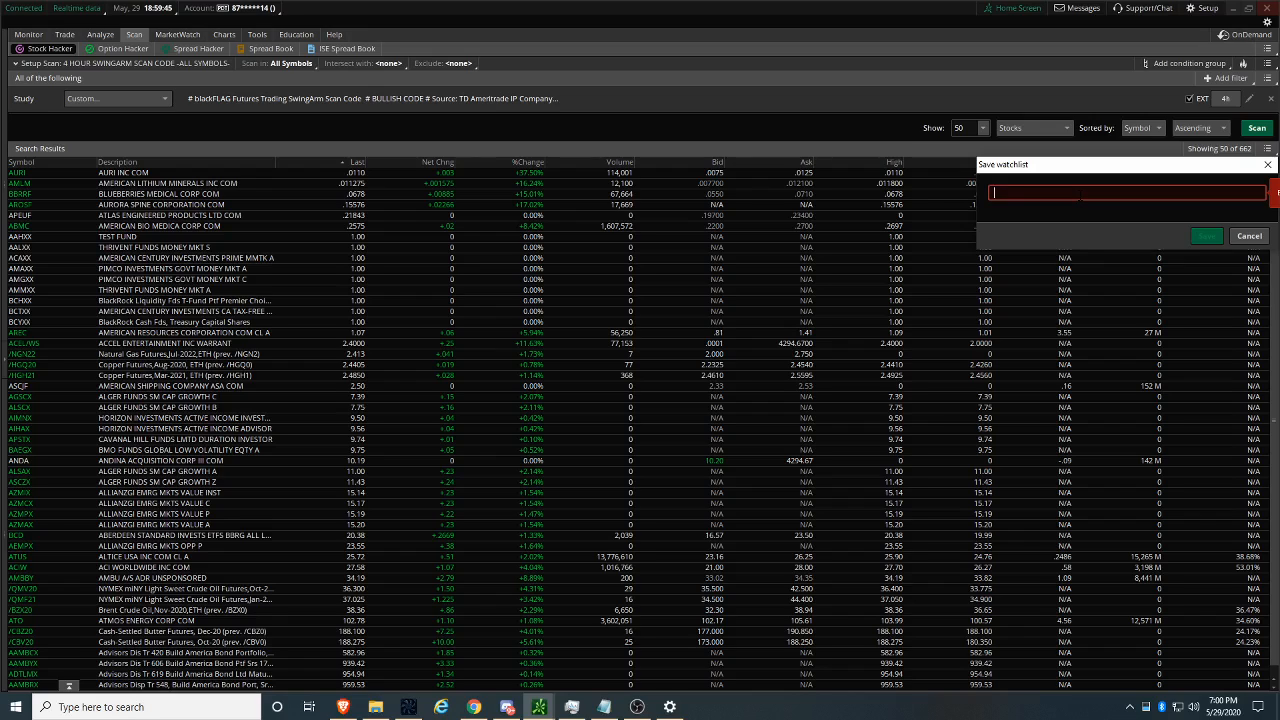
pyautogui.write('4 HOUR')
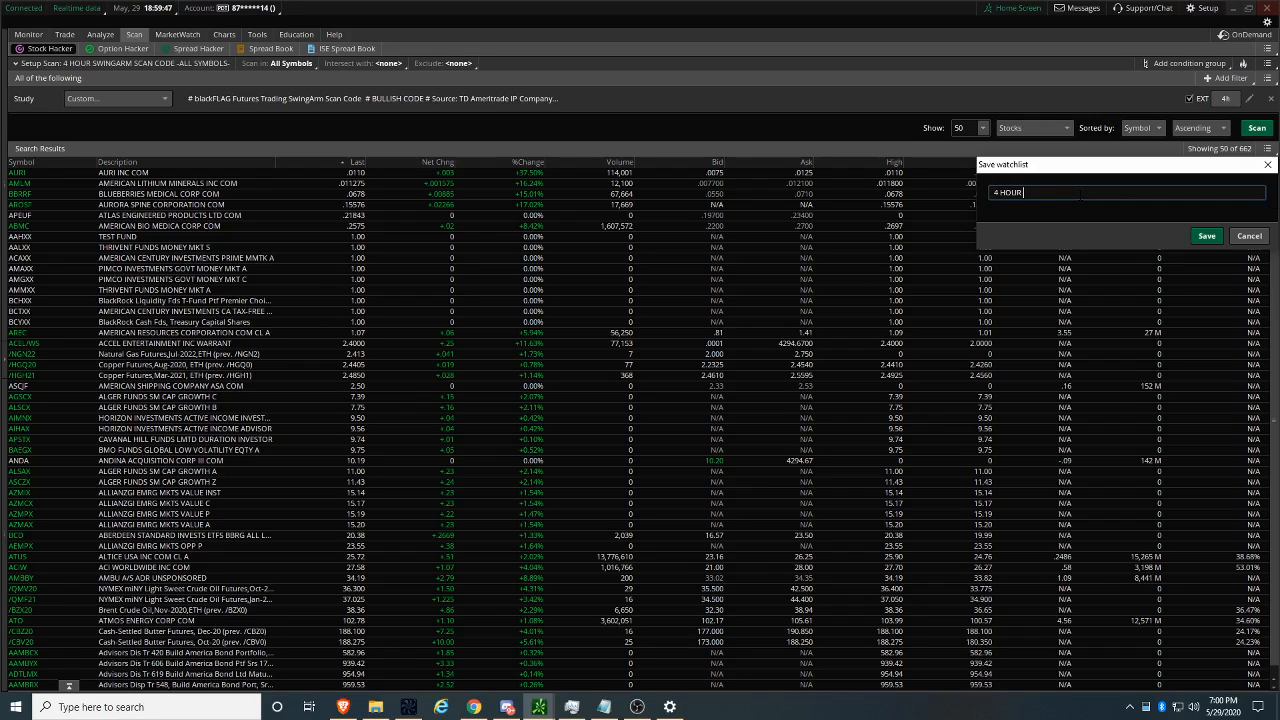
pyautogui.write(' SWINGARM WATCHLIST RESULTS')
pyautogui.click(1208, 237)
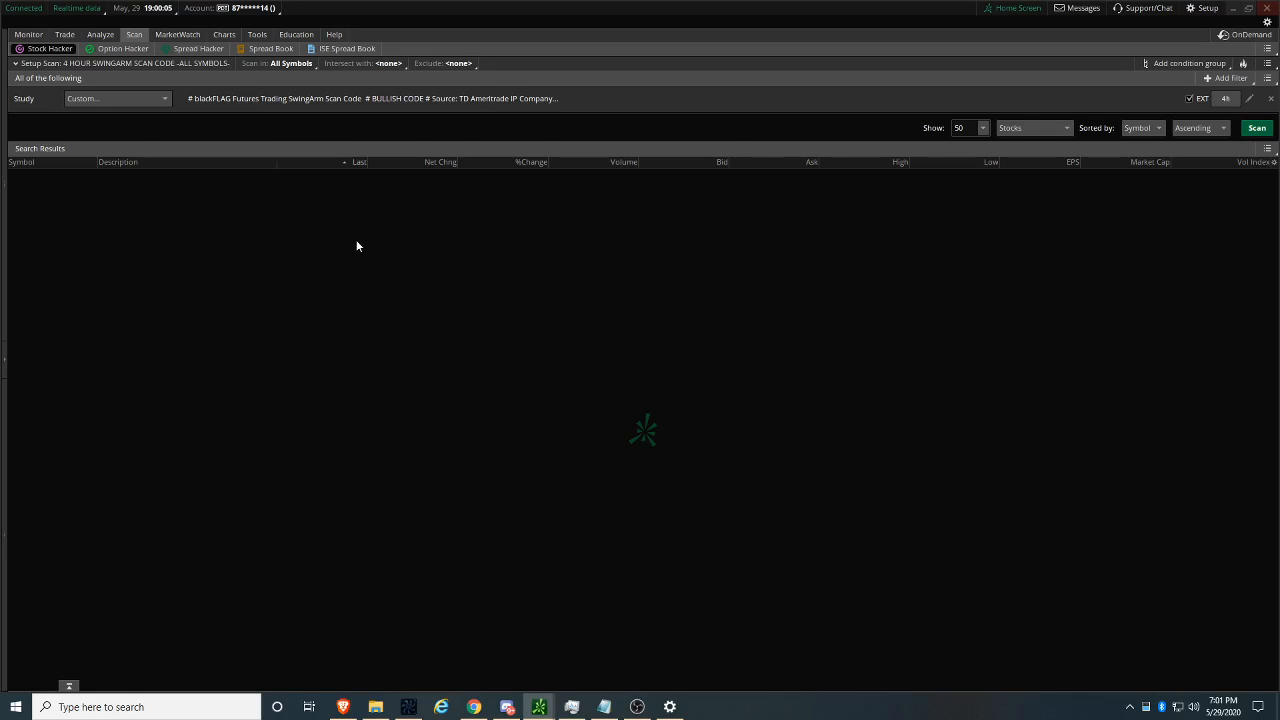
# - Display the personal watchlist "4 HOUR SWINGARM WATCHLIST RESULTS" in the MarketWatch quotes
pyautogui.click(181, 35)
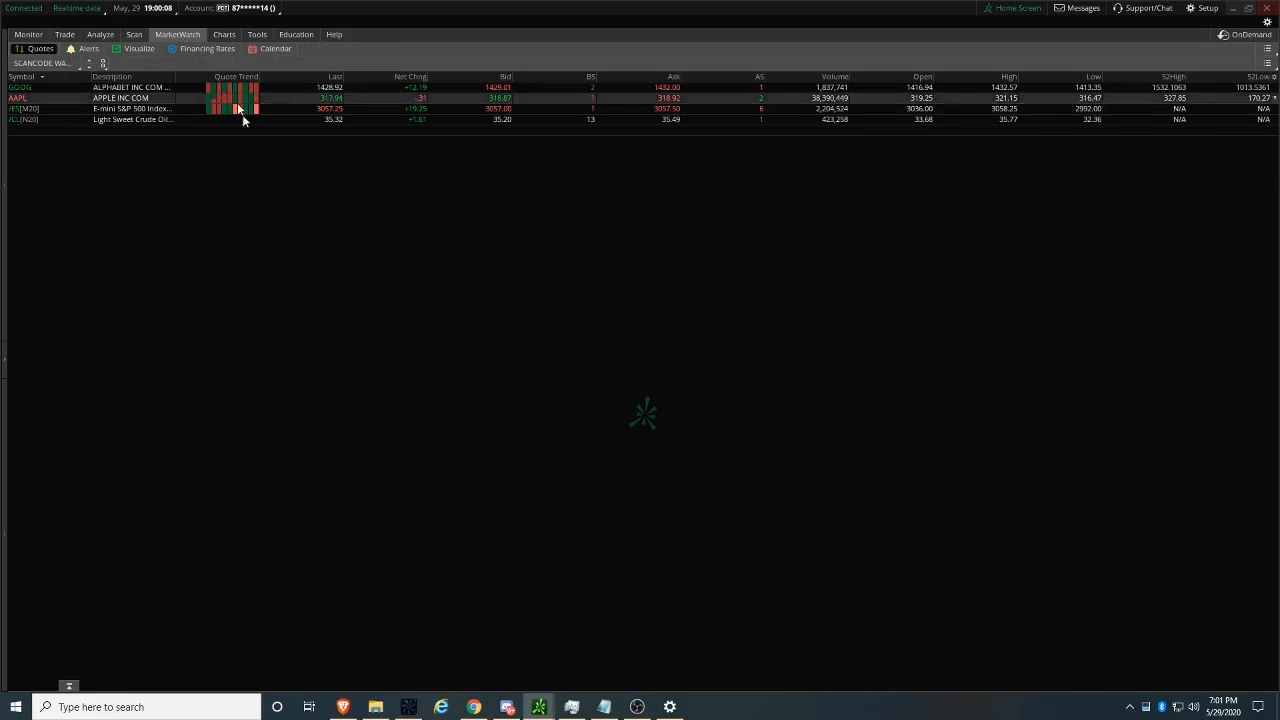
pyautogui.click(67, 62)
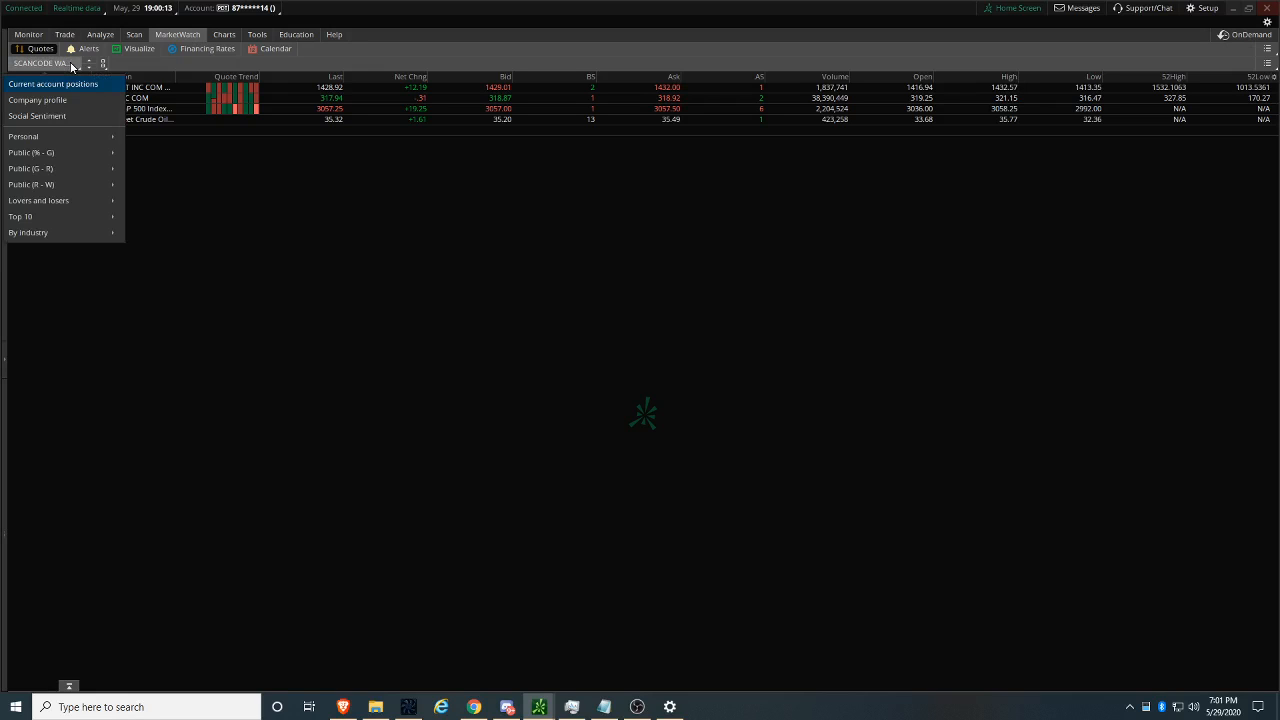
pyautogui.moveTo(83, 138)
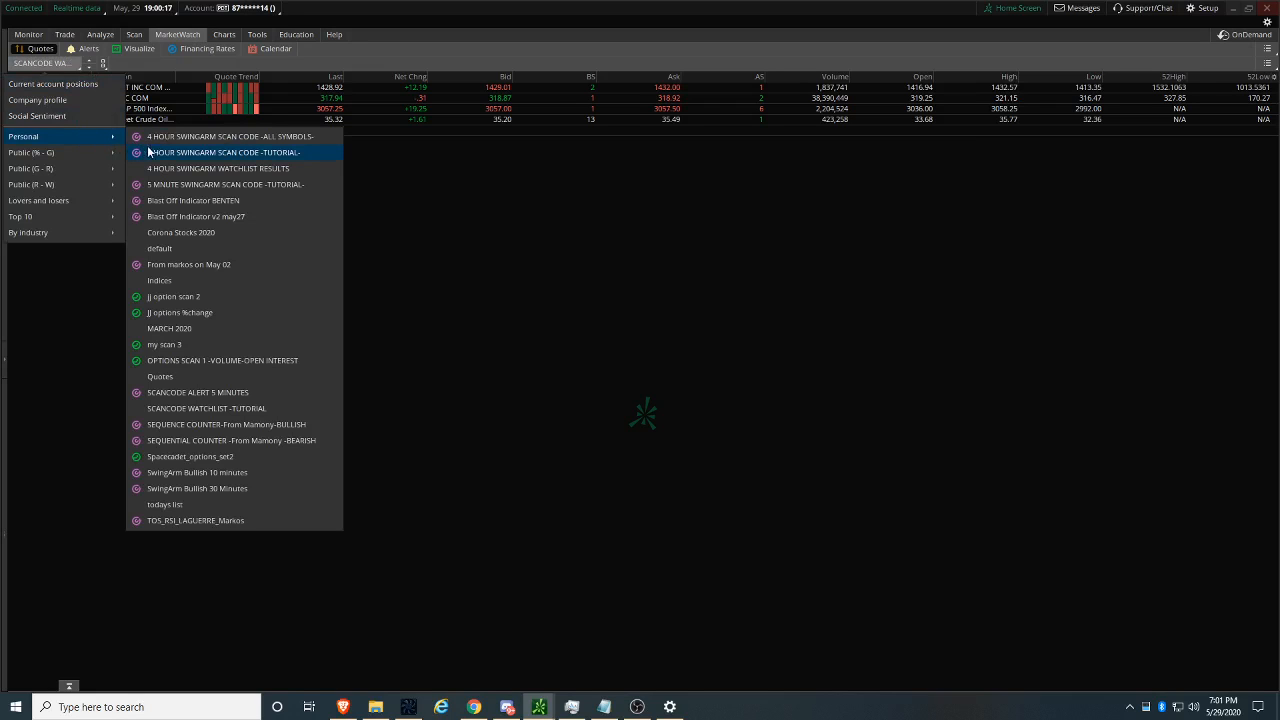
pyautogui.click(229, 169)
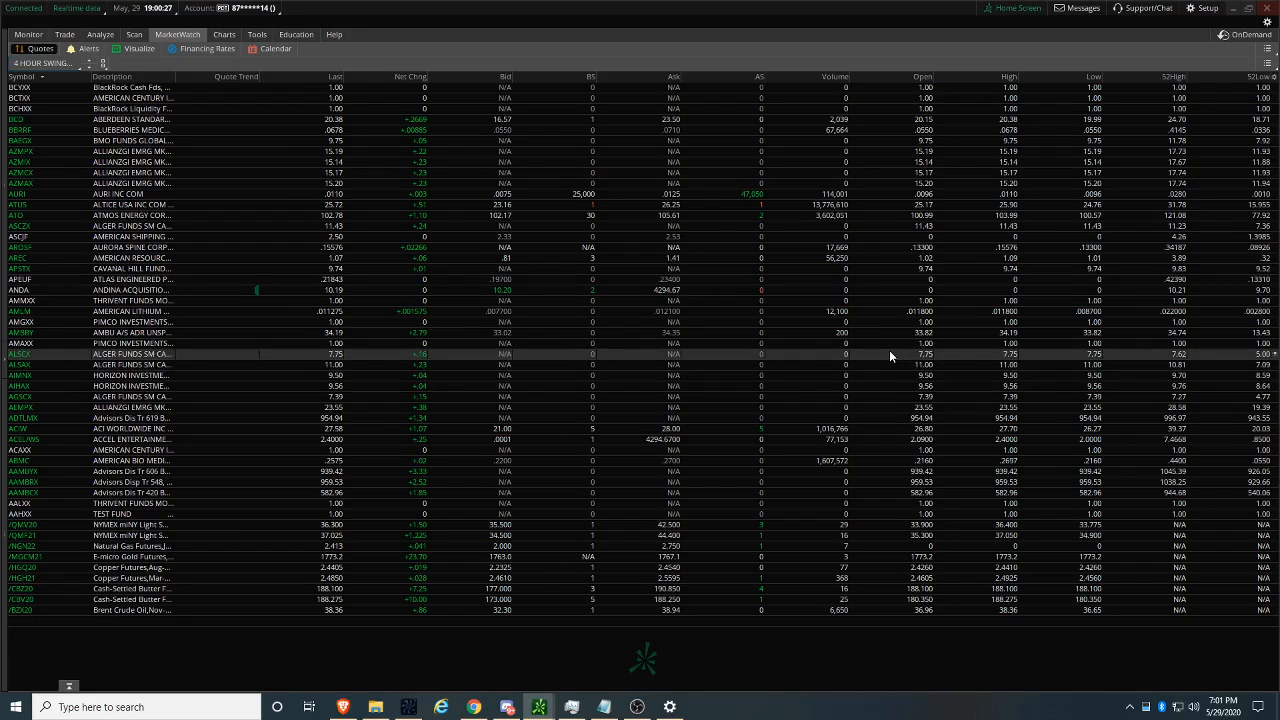
# - Return to the all-symbols Stock Hacker scan and review the save and alert options for its search results
pyautogui.click(134, 35)
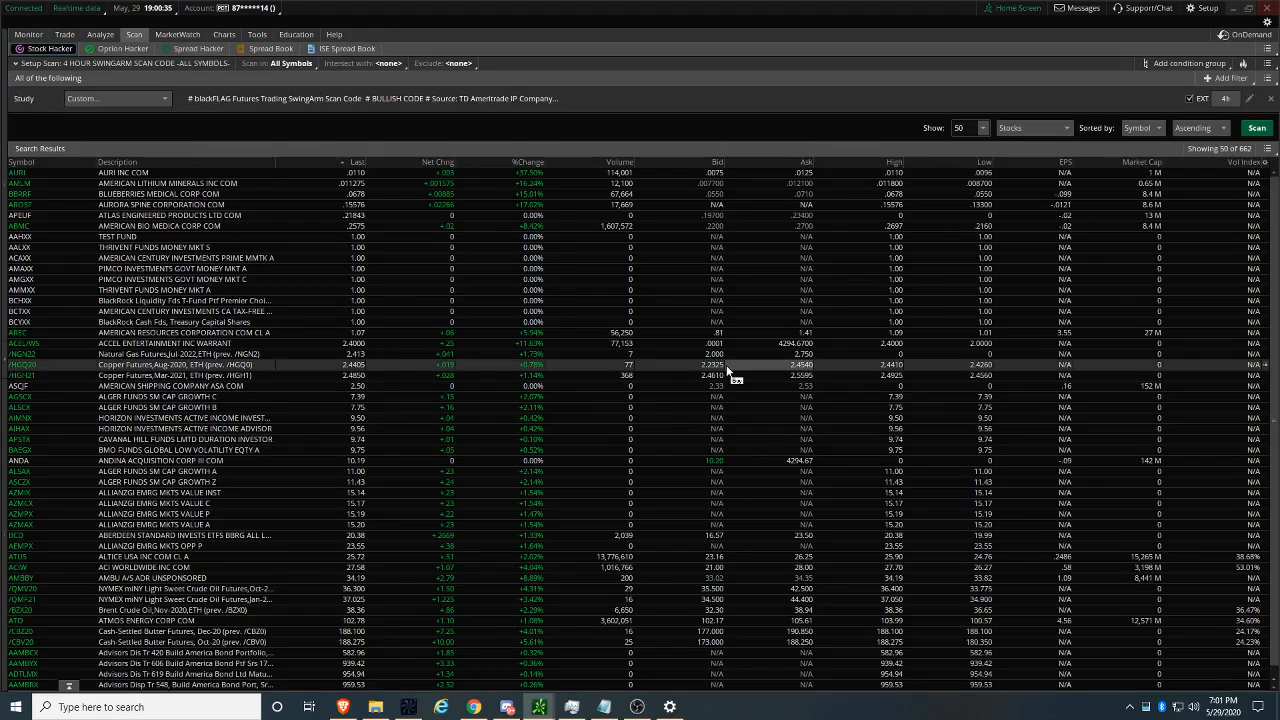
pyautogui.click(1268, 150)
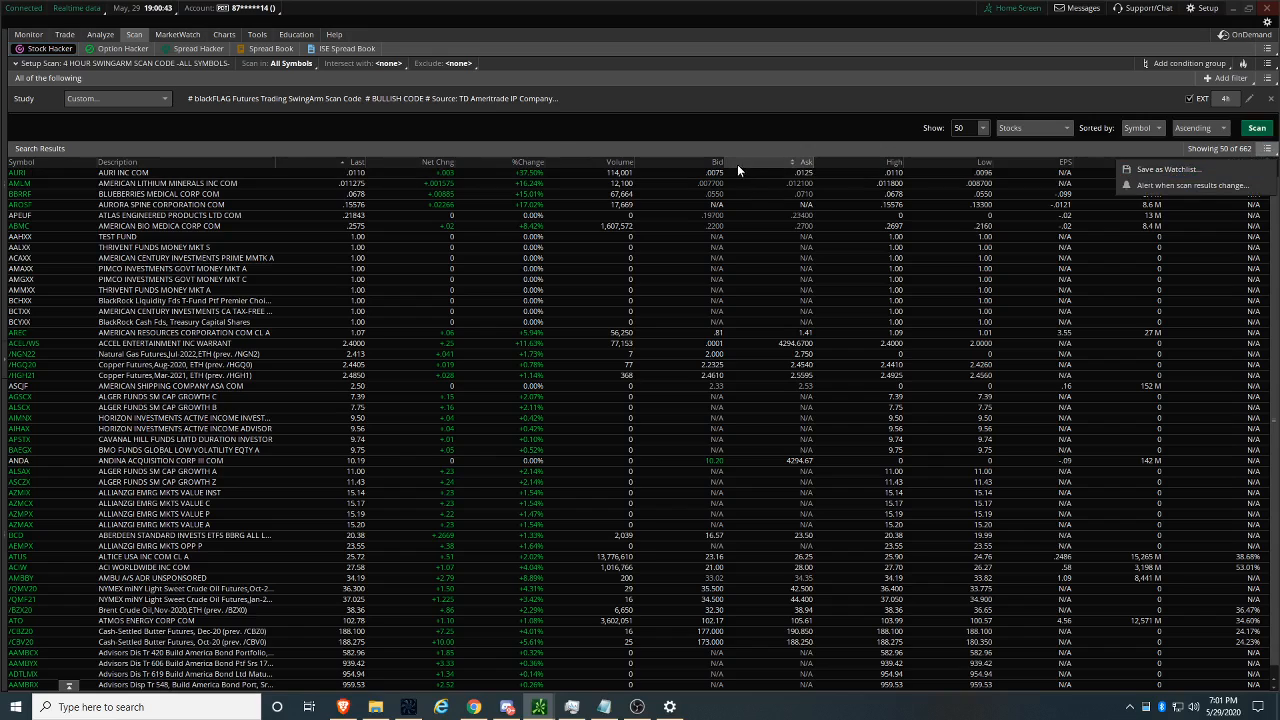
pyautogui.click(748, 126)
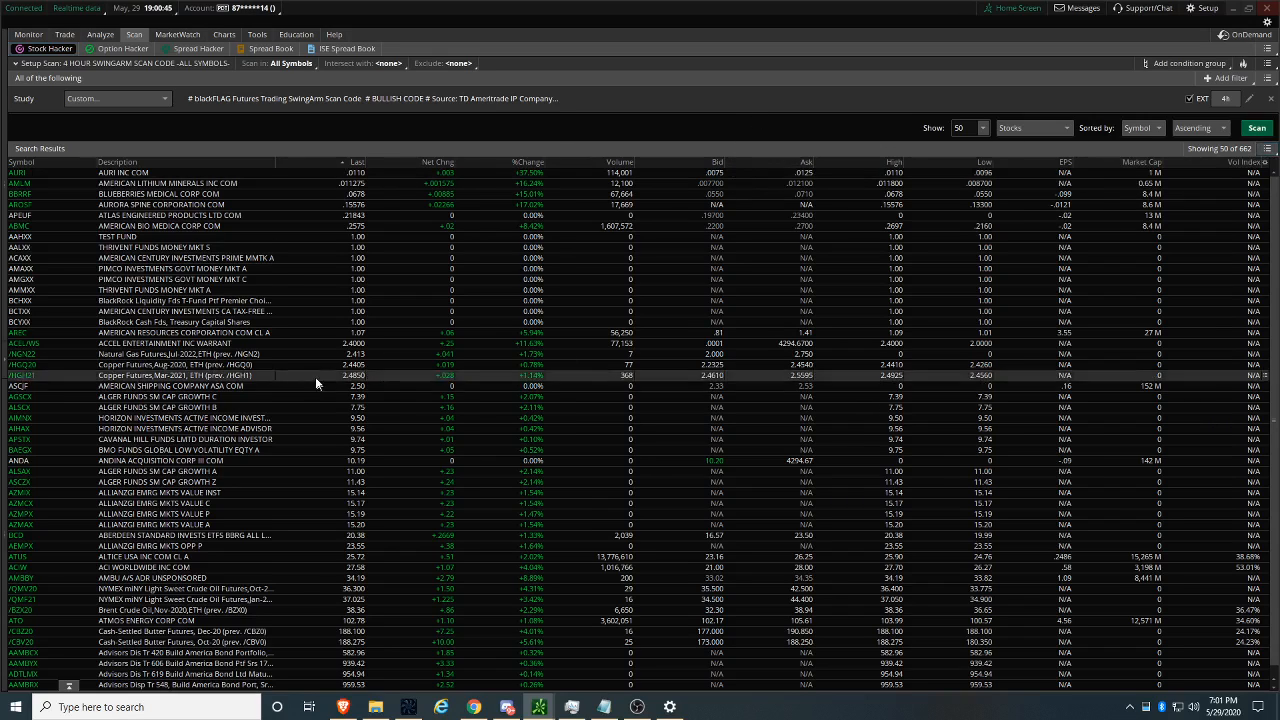